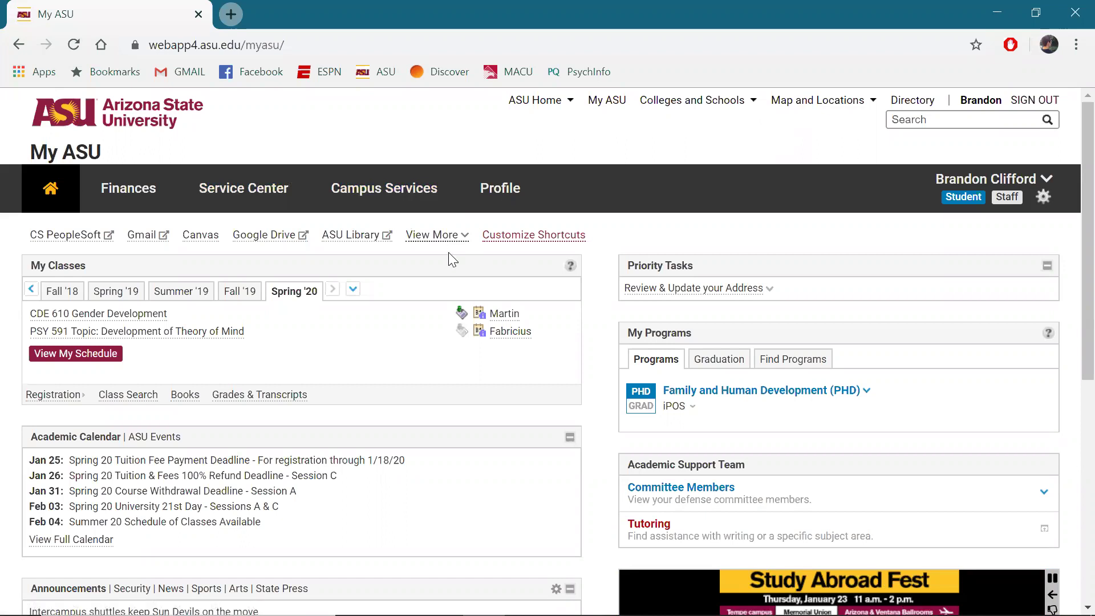
Open My Apps from the extra ASU shortcuts and search the software catalogue for 'spss'
click(452, 236)
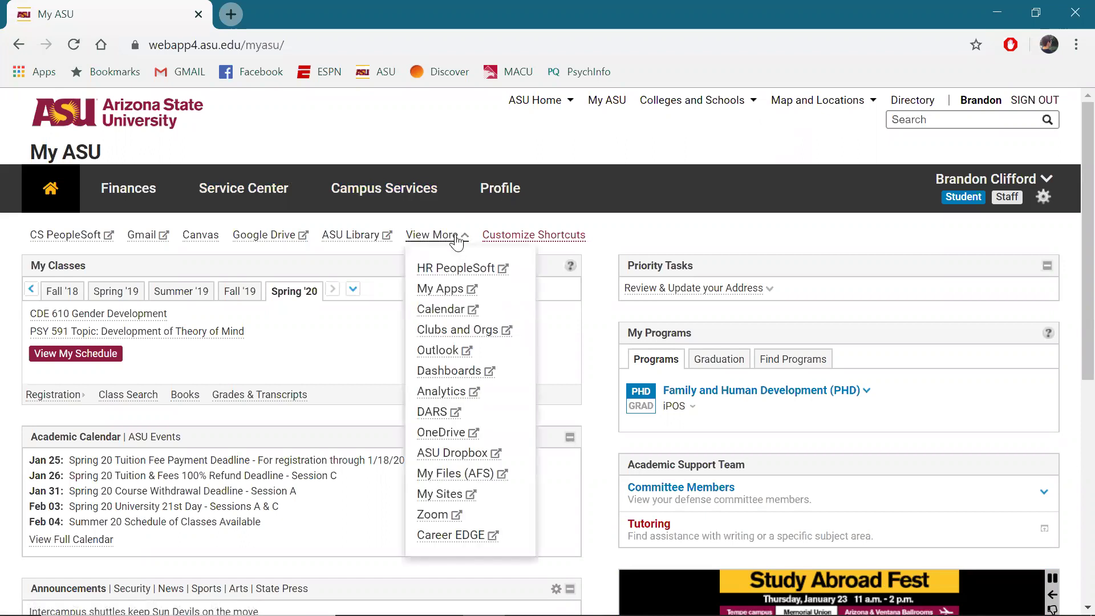
click(441, 287)
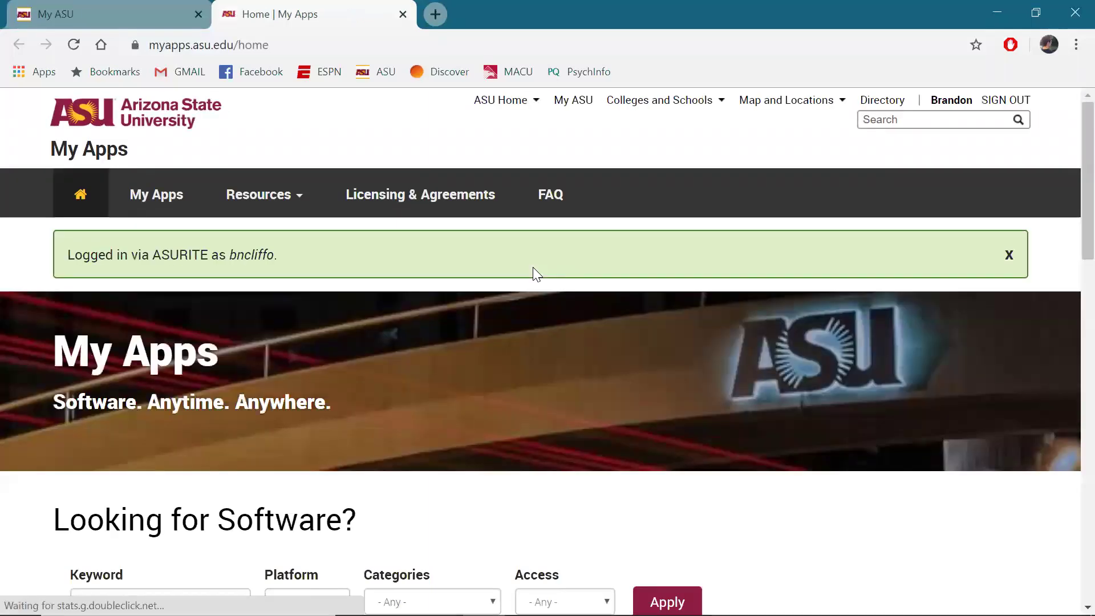
scroll(501, 346, down, 3)
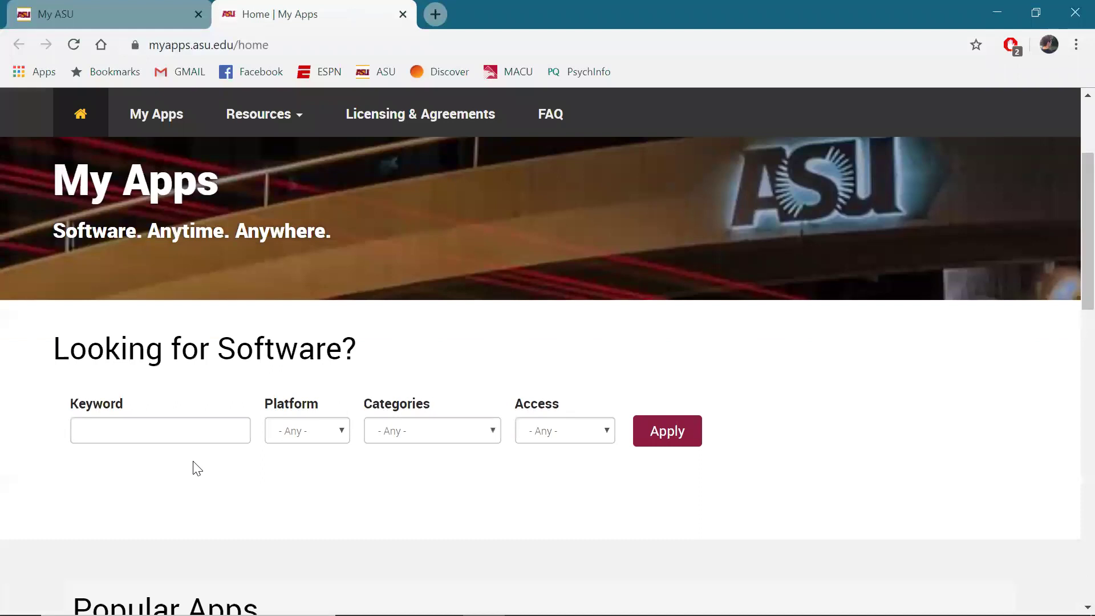
click(147, 430)
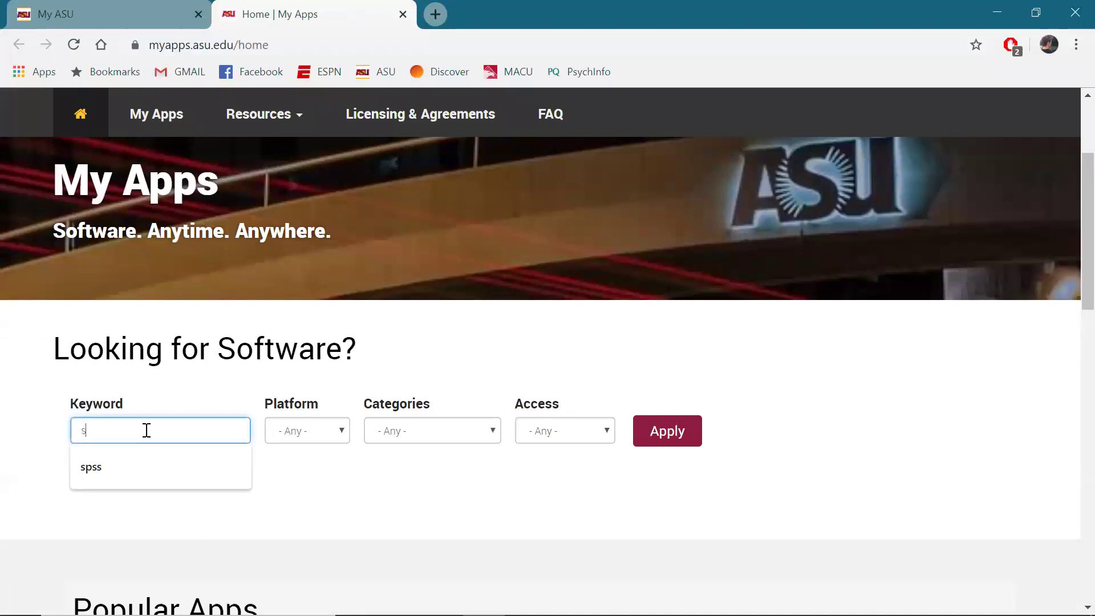
text(spss)
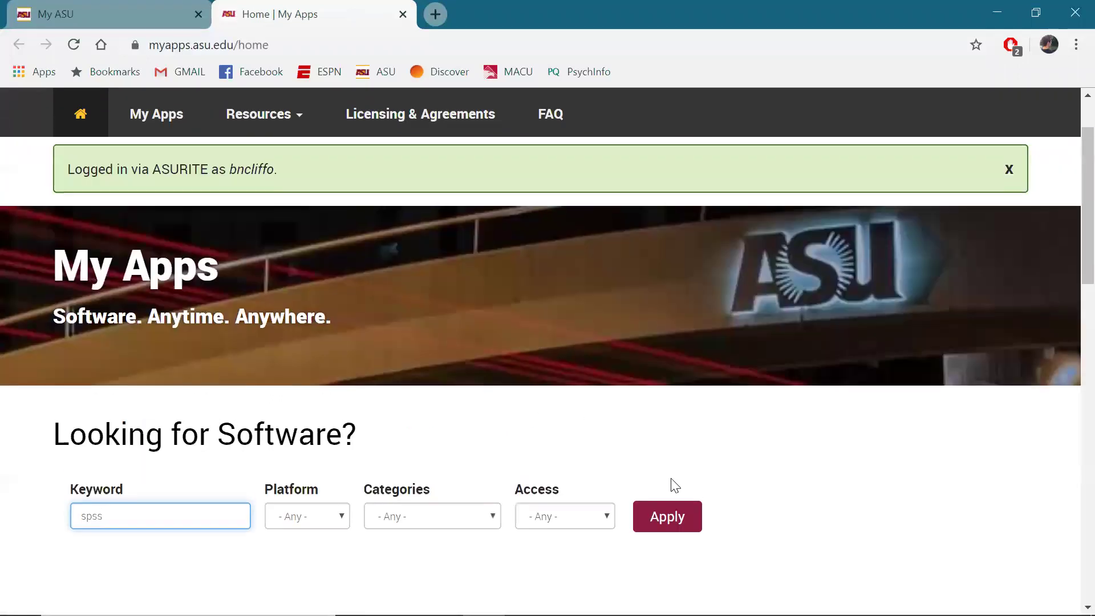
click(679, 517)
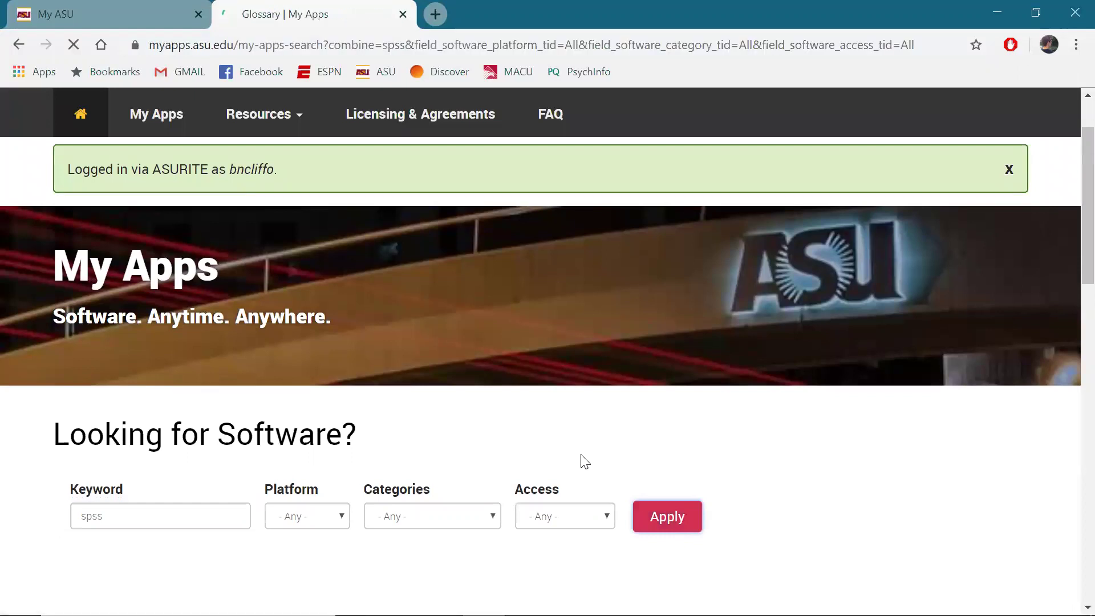
scroll(702, 400, down, 5)
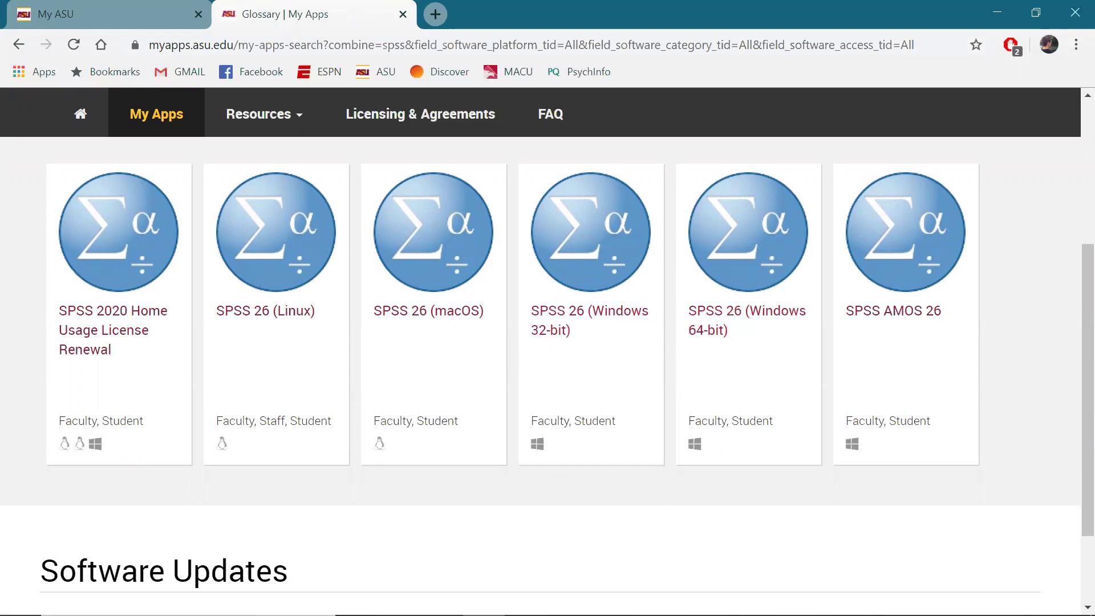
click(20, 599)
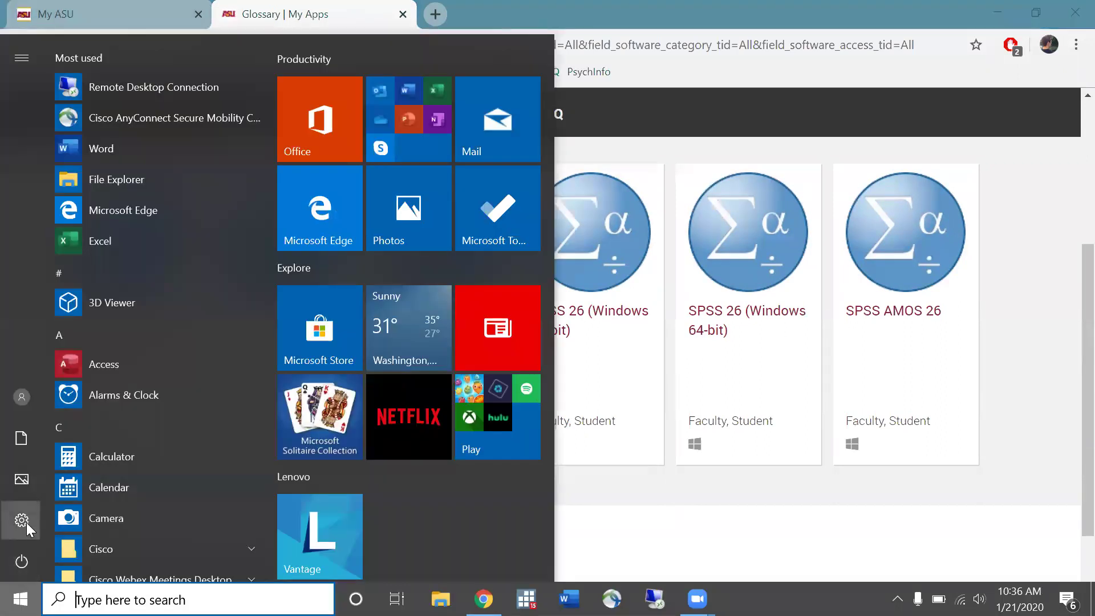
click(23, 520)
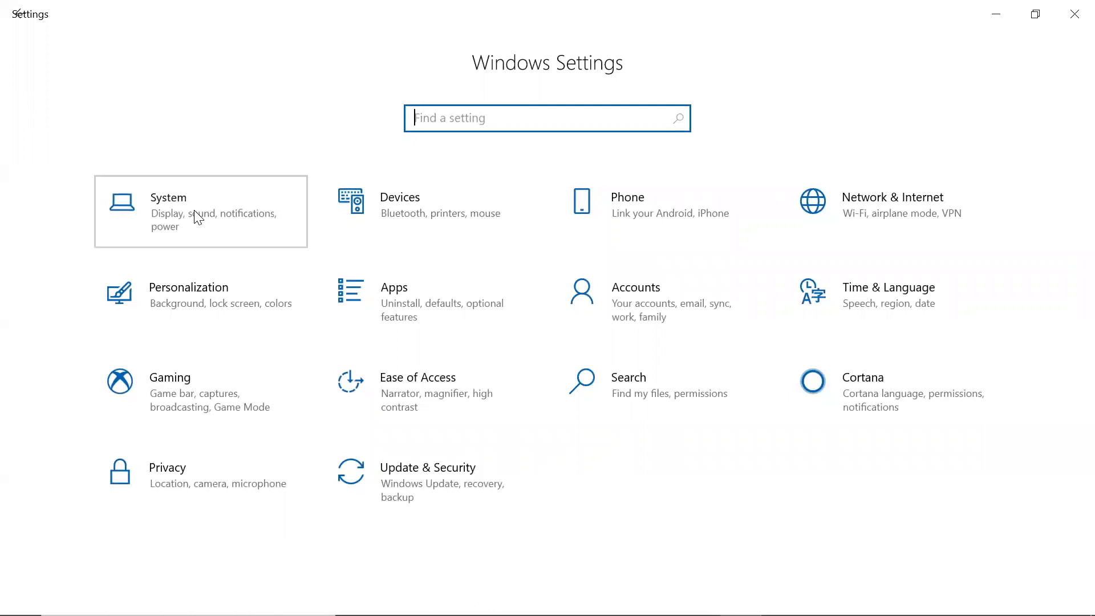
click(197, 217)
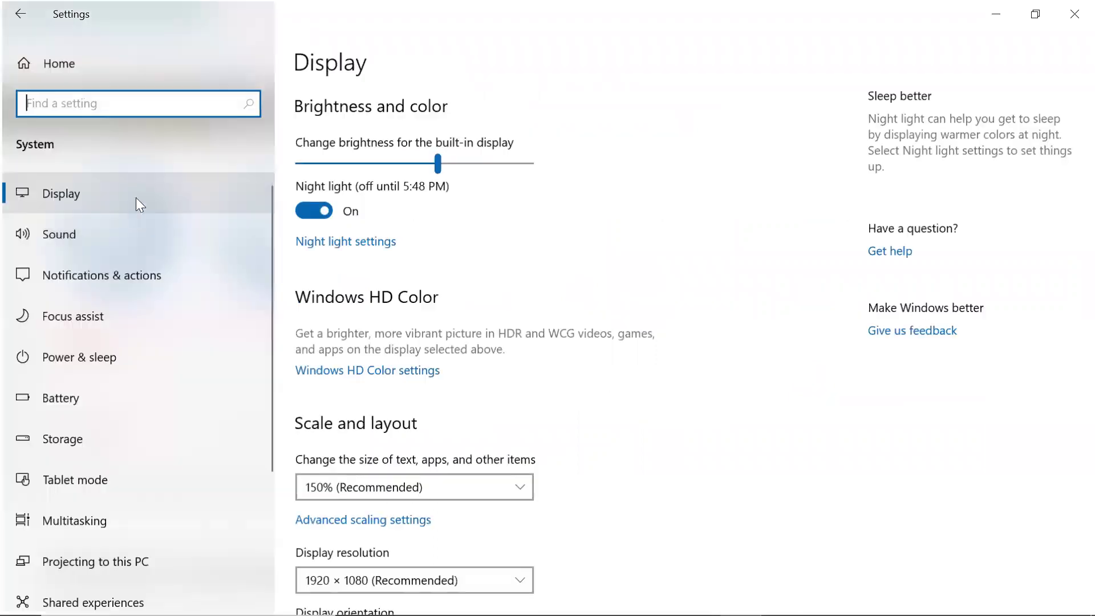
scroll(123, 455, down, 3)
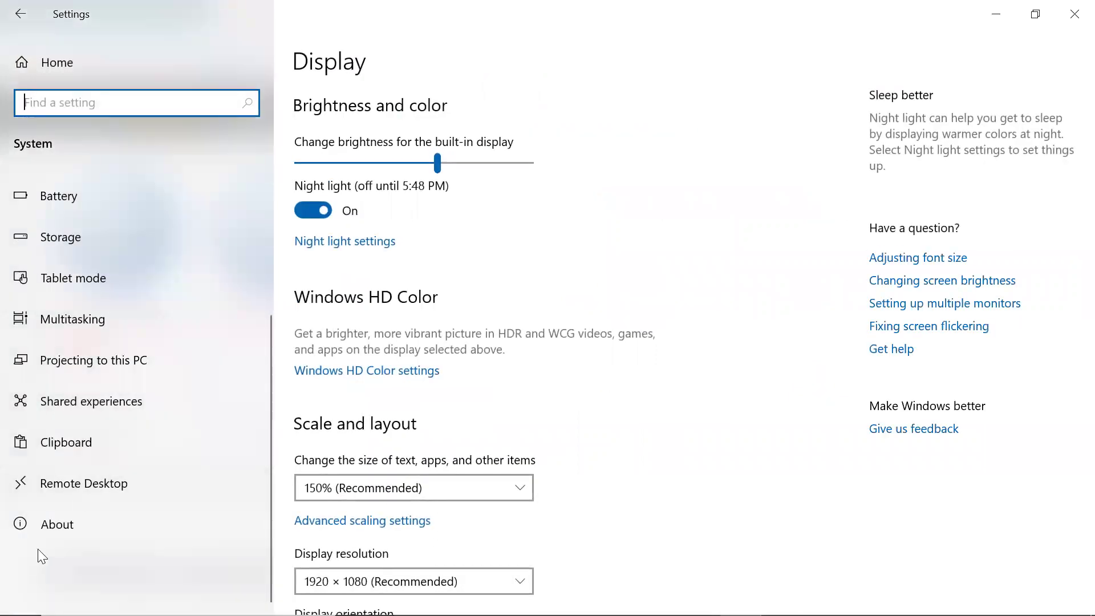
click(50, 533)
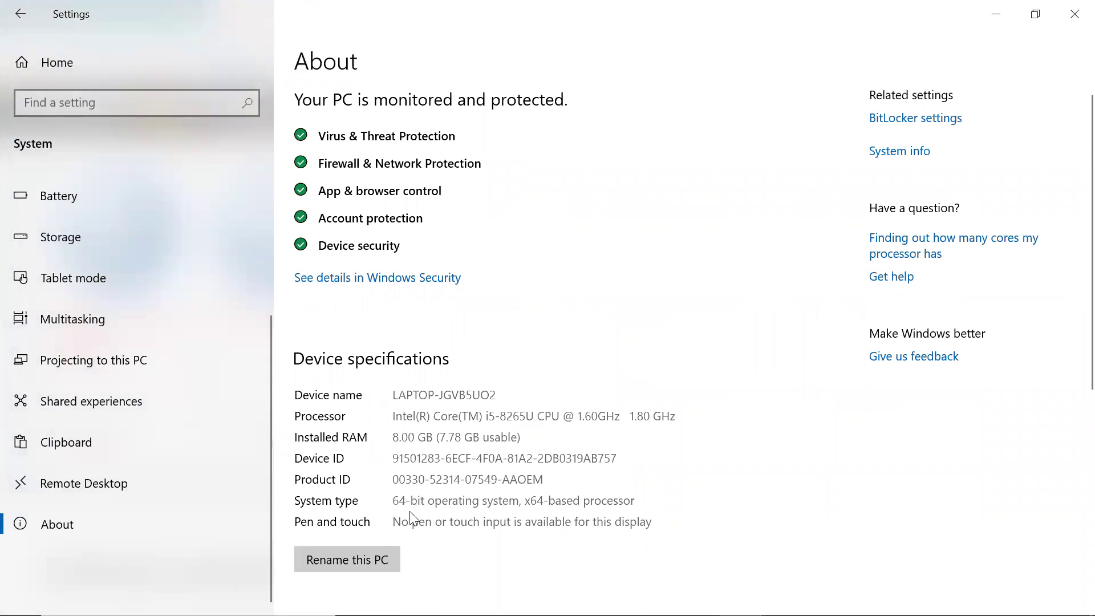
click(1071, 13)
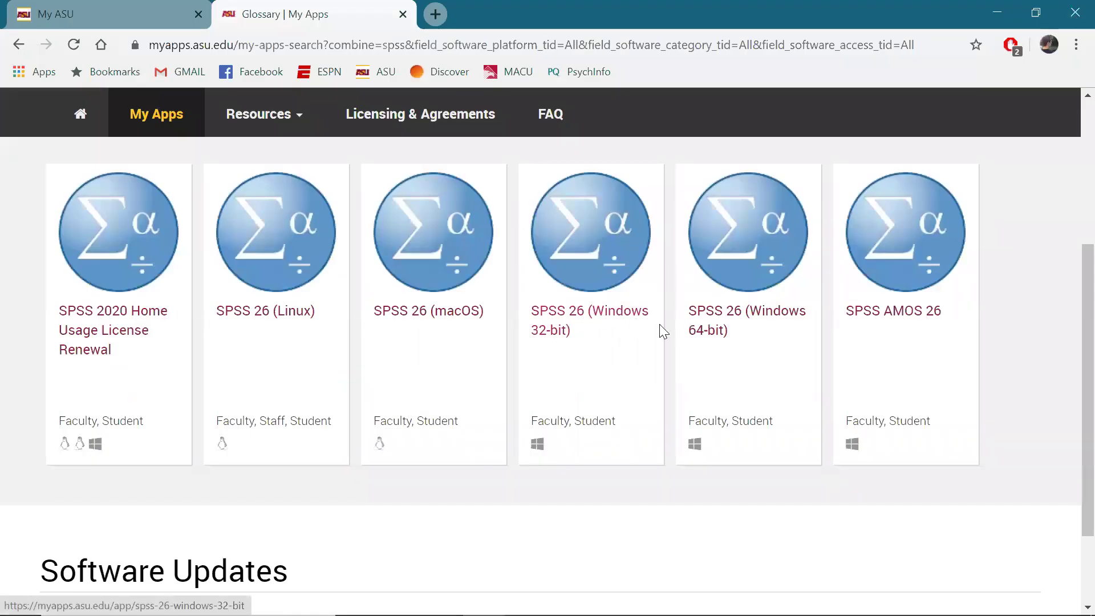
Start the student download of SPSS 26 (Windows 64-bit) and save spss_26_home_usage_win64 to the Desktop
click(709, 338)
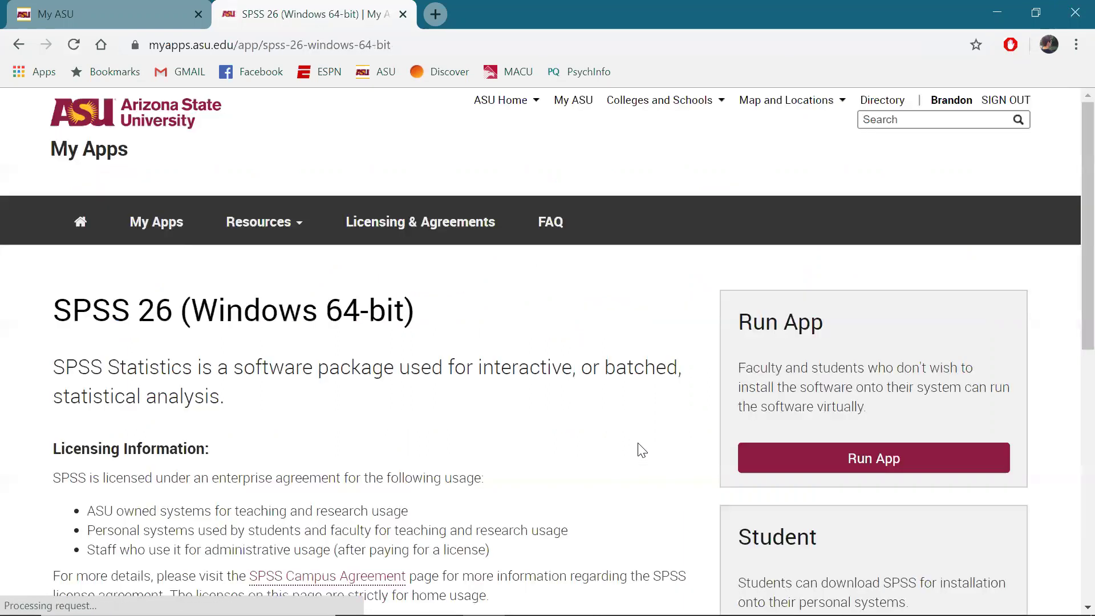
scroll(642, 451, down, 4)
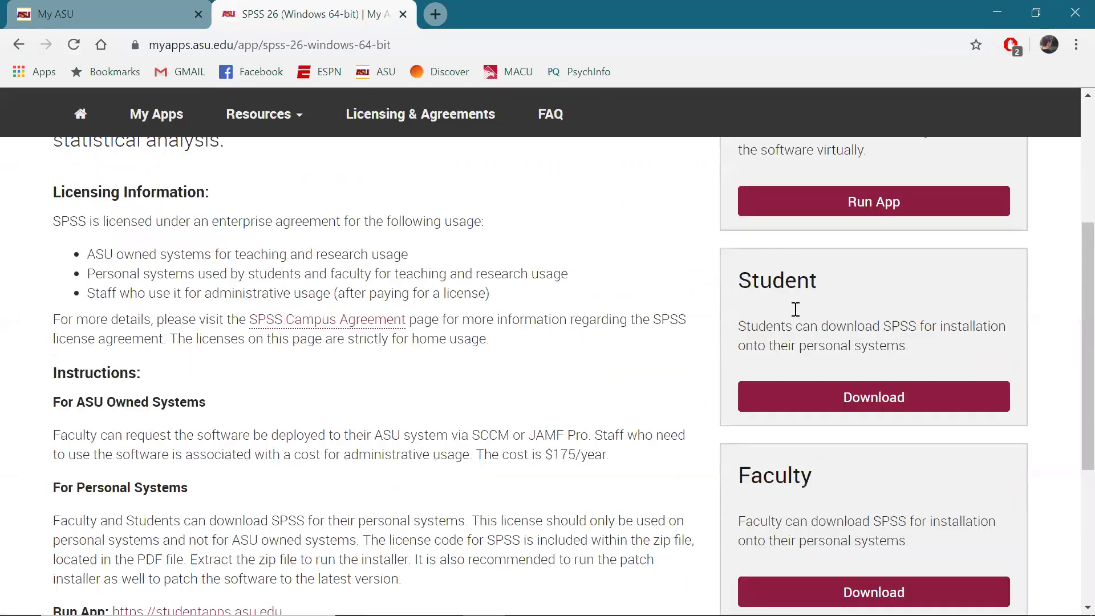
click(813, 395)
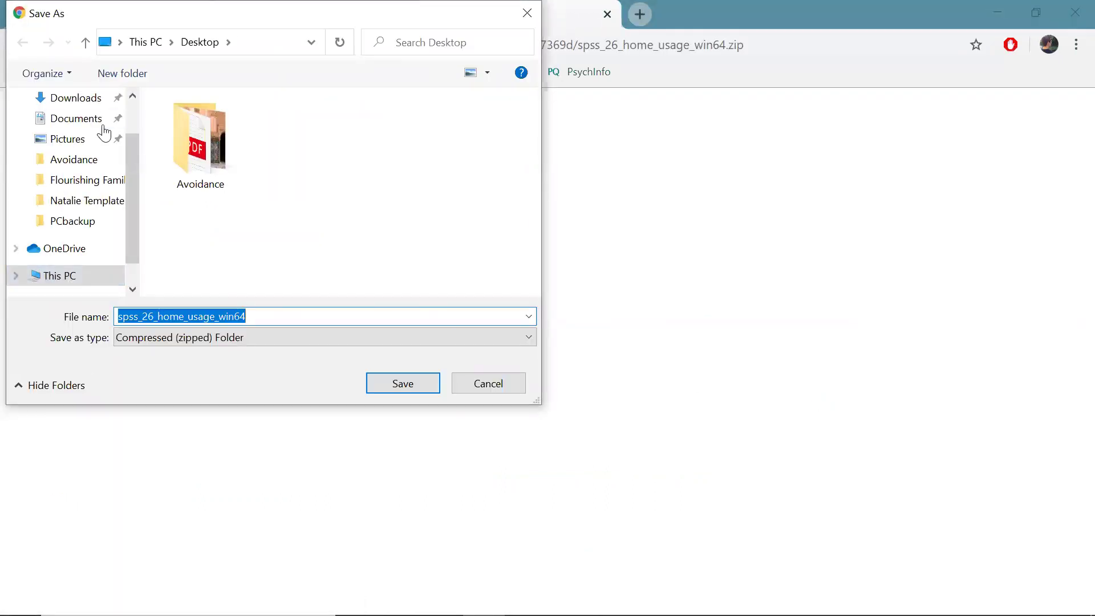
scroll(97, 137, up, 2)
click(76, 132)
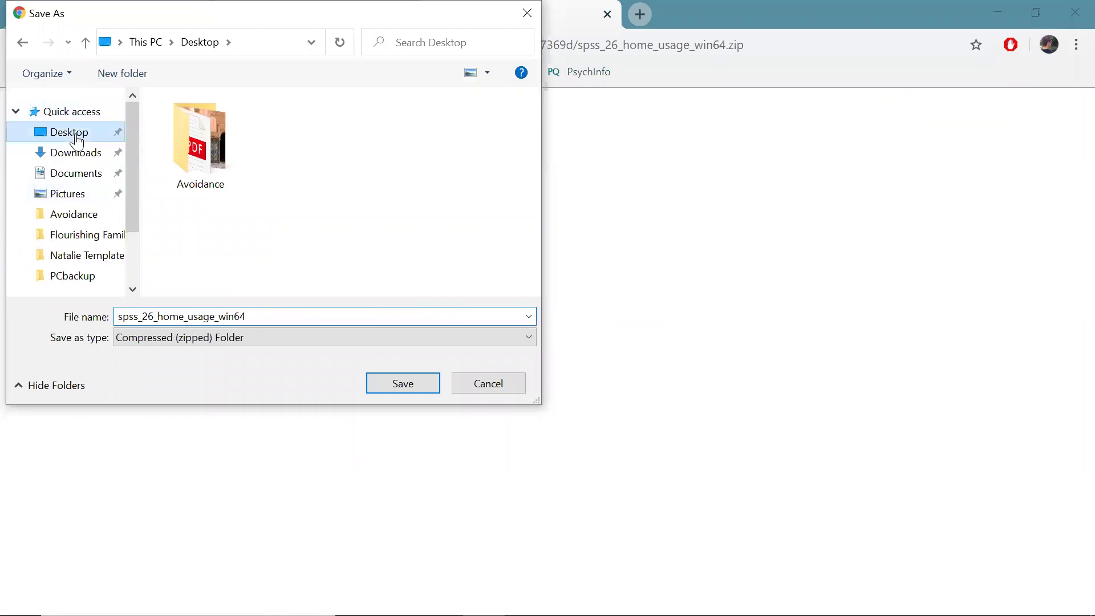
click(404, 386)
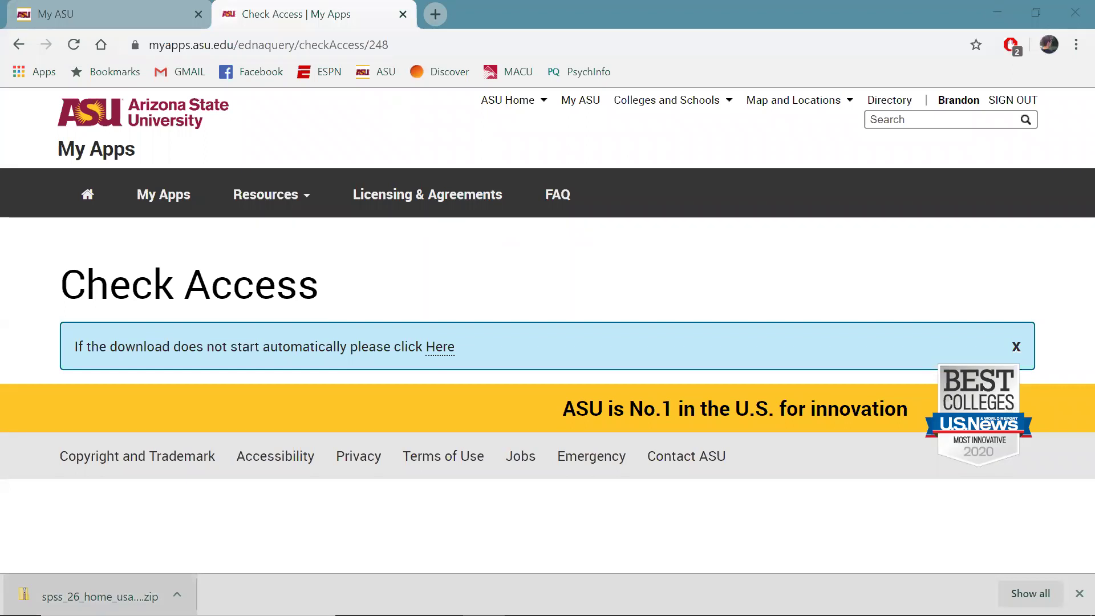
Extract all contents of the downloaded SPSS zip into a spss_26_home_usage_win64 folder on the Desktop
click(100, 596)
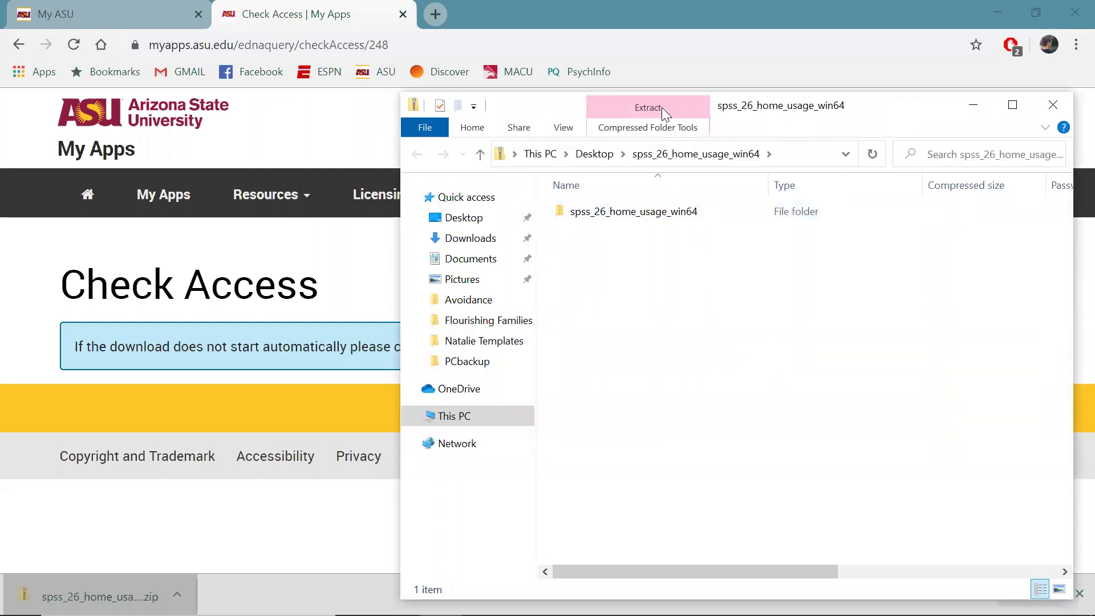
click(633, 111)
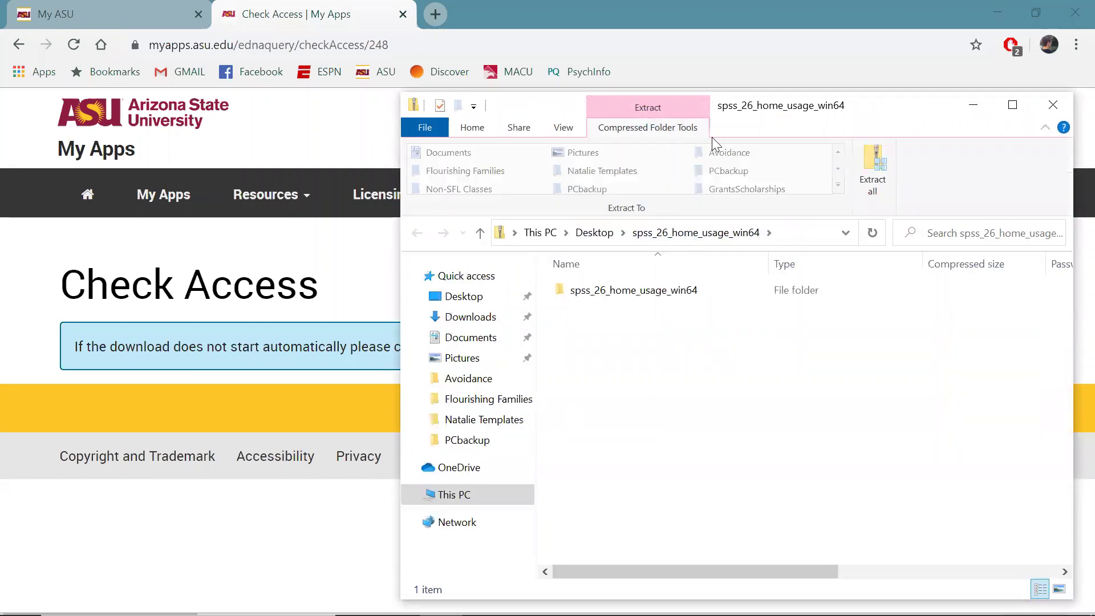
click(871, 180)
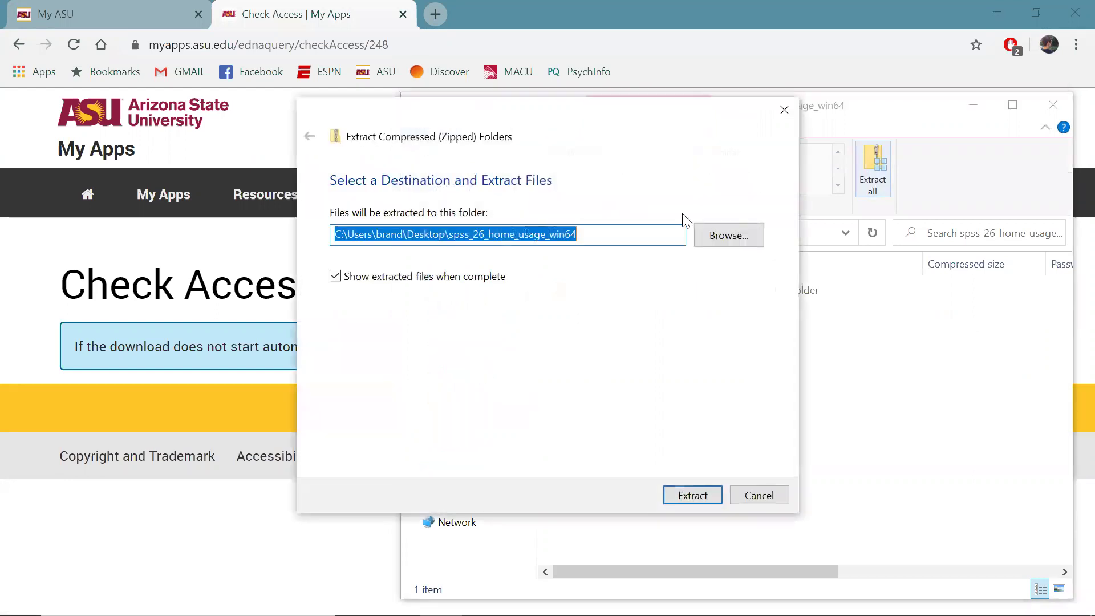
click(714, 501)
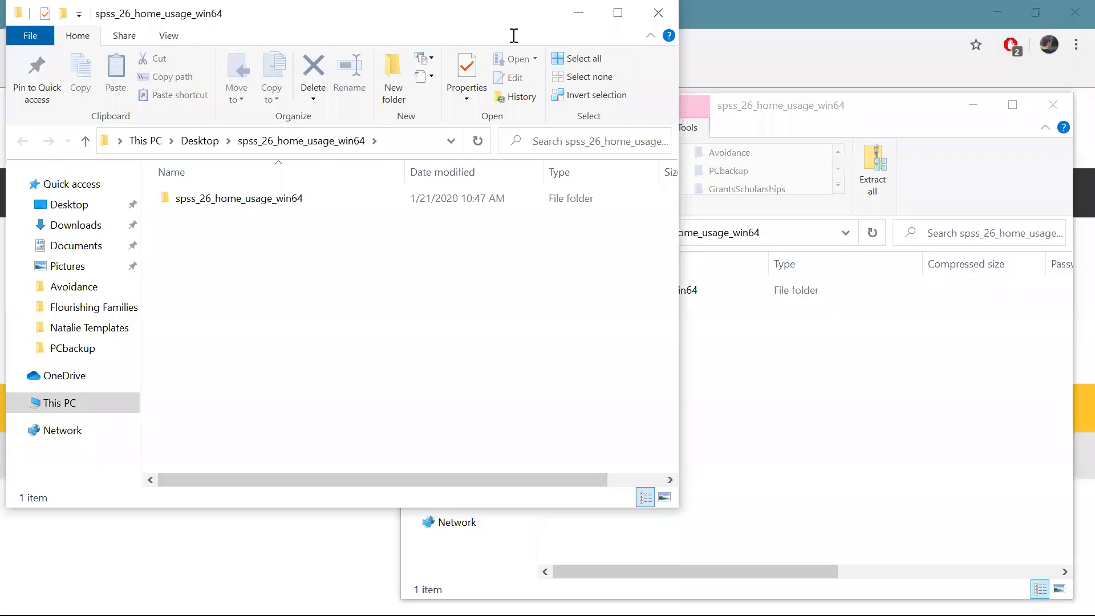
In the extracted spss_26_home_usage_win64 folder, run the IBM_SPSS_STATISTICS_26_CLIENT_64-BIT installer
double_click(212, 206)
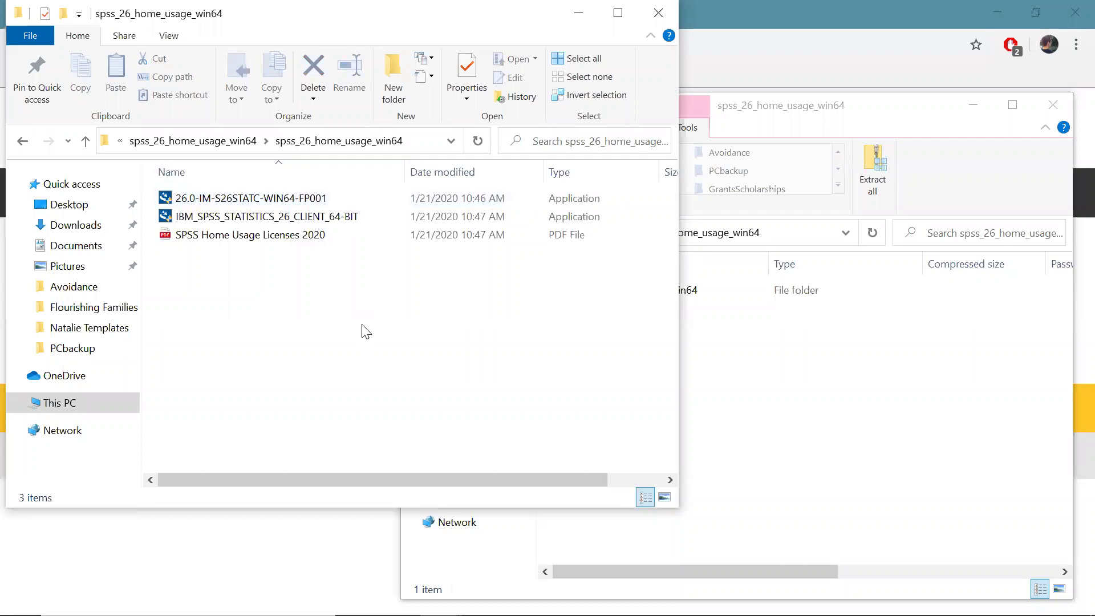
double_click(279, 221)
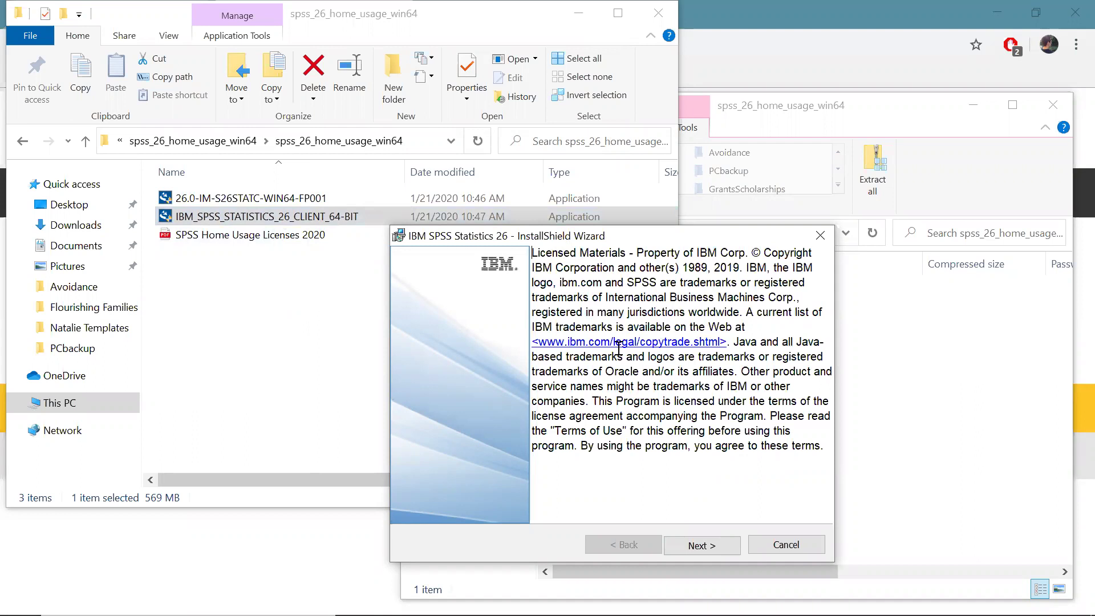
Accept the license, decline Python Essentials, keep the default folder and install SPSS 26
click(696, 546)
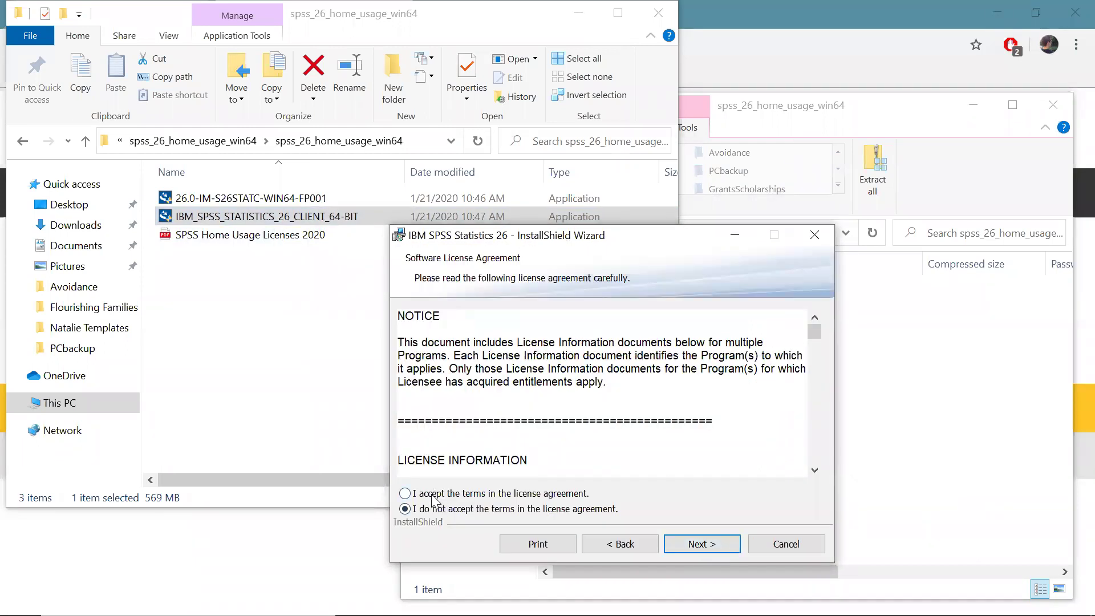
click(432, 495)
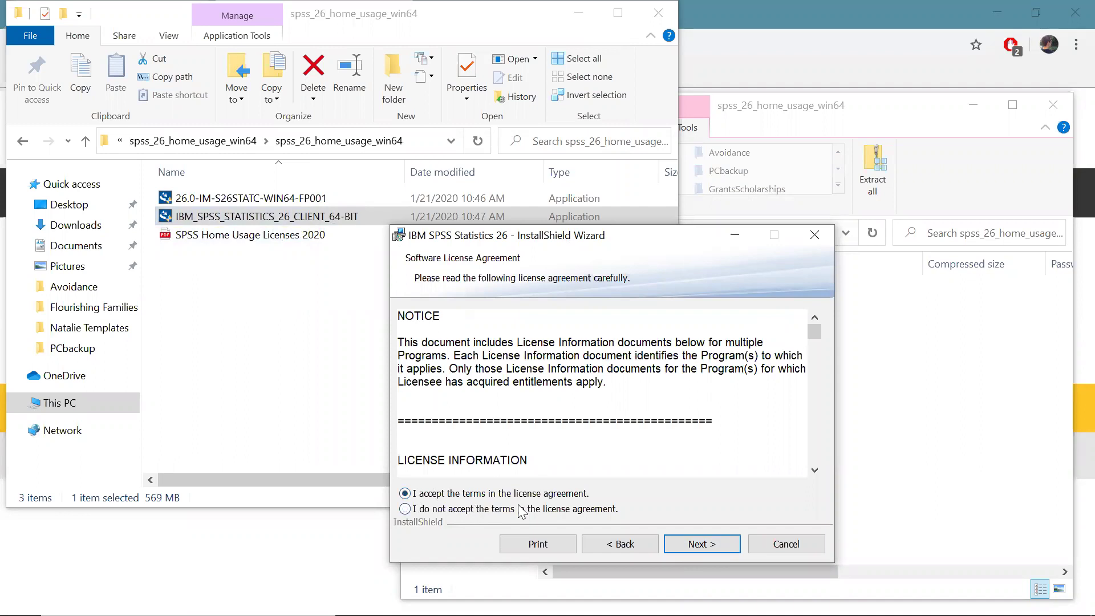
click(698, 544)
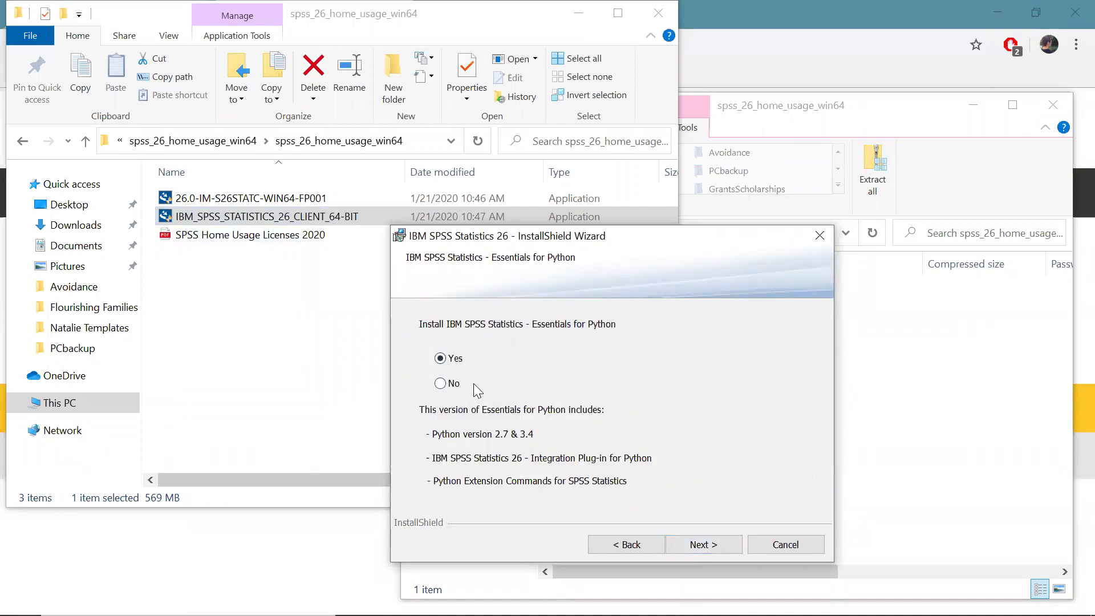
click(440, 383)
click(707, 546)
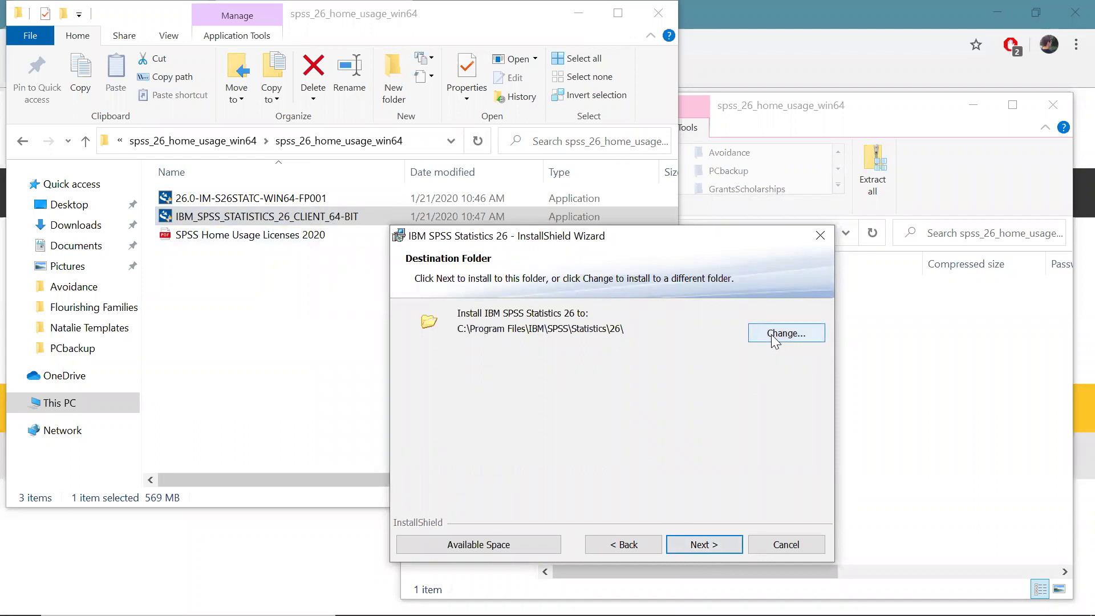
click(718, 547)
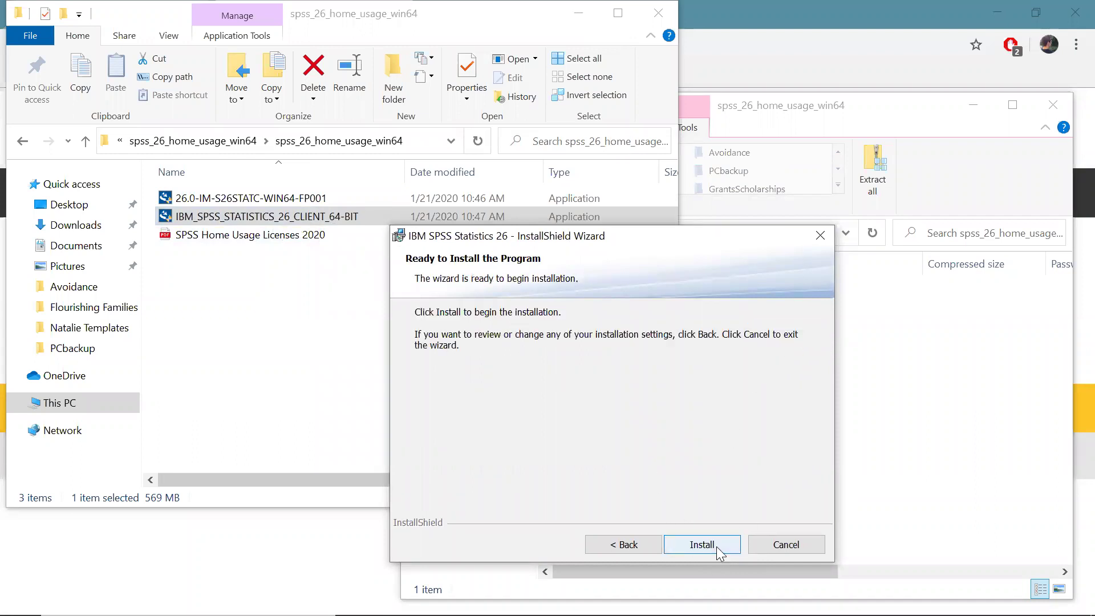
click(717, 551)
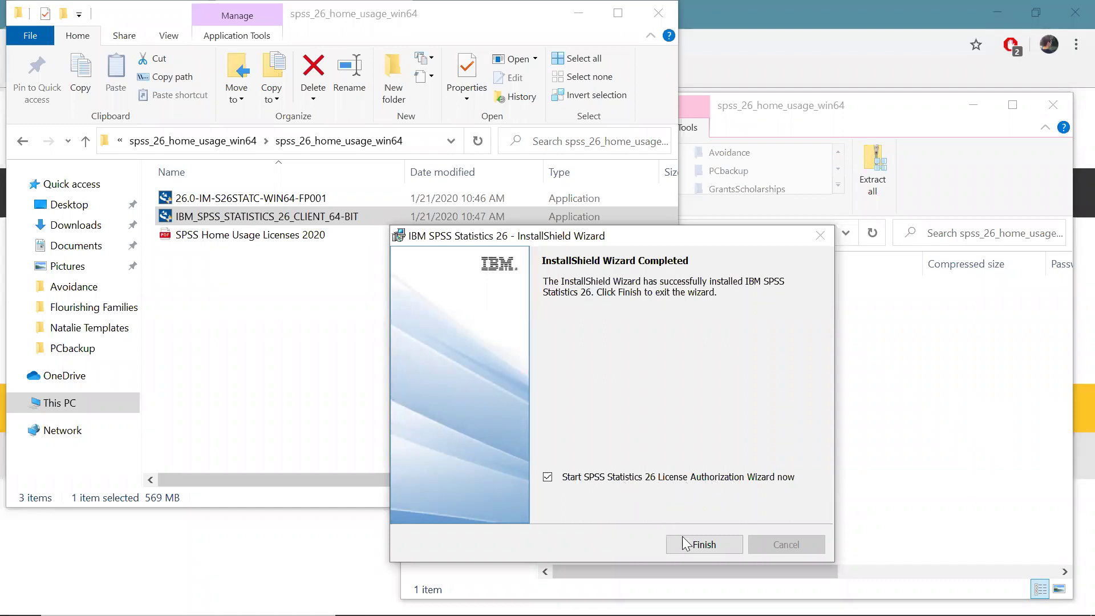
Exit the installer into licensing, open the Home Usage Licenses 2020 PDF and select the v26 code
click(695, 547)
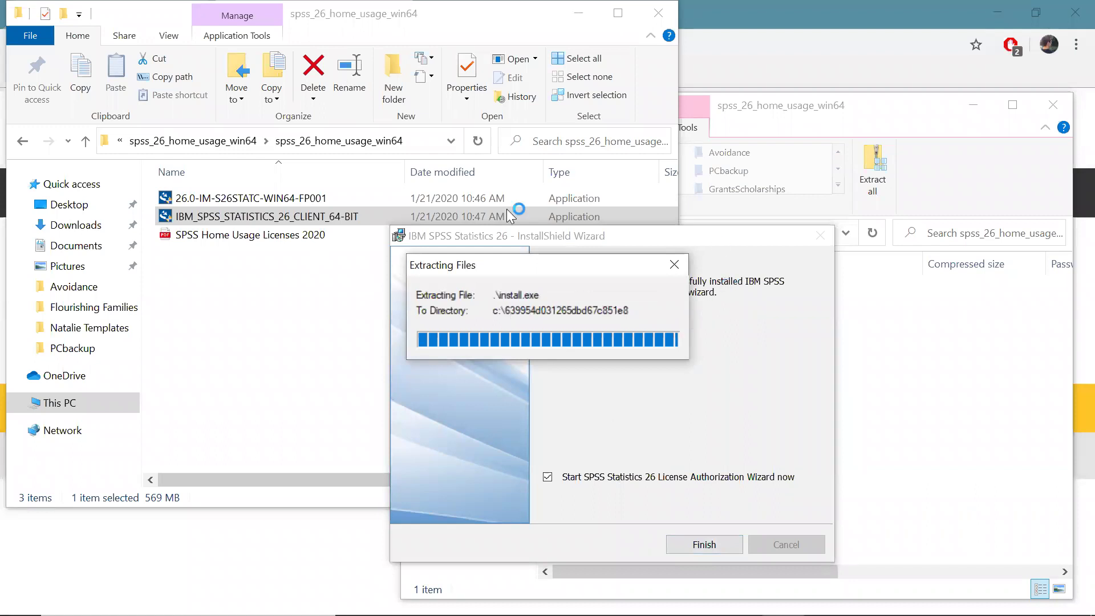
double_click(209, 236)
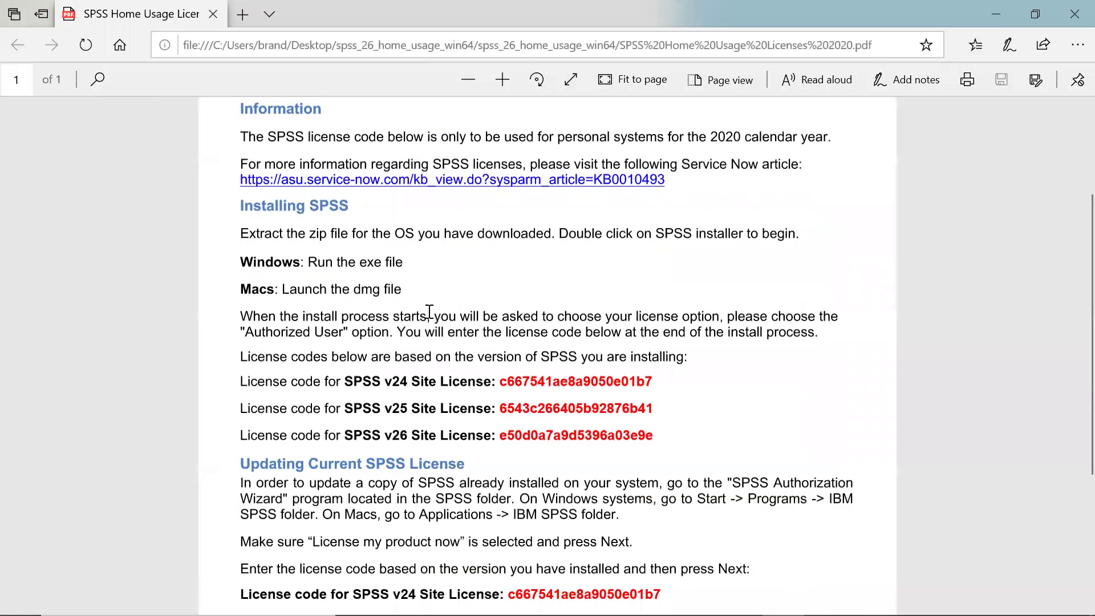
drag(241, 442, 401, 442)
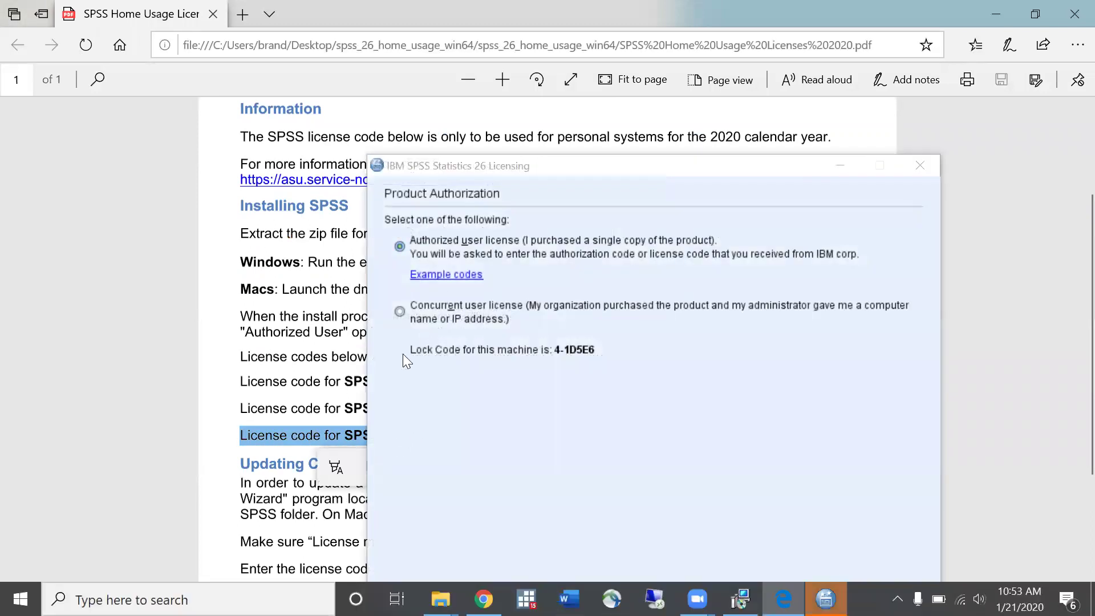
Continue in the licensing wizard with the Authorized user license option
click(462, 188)
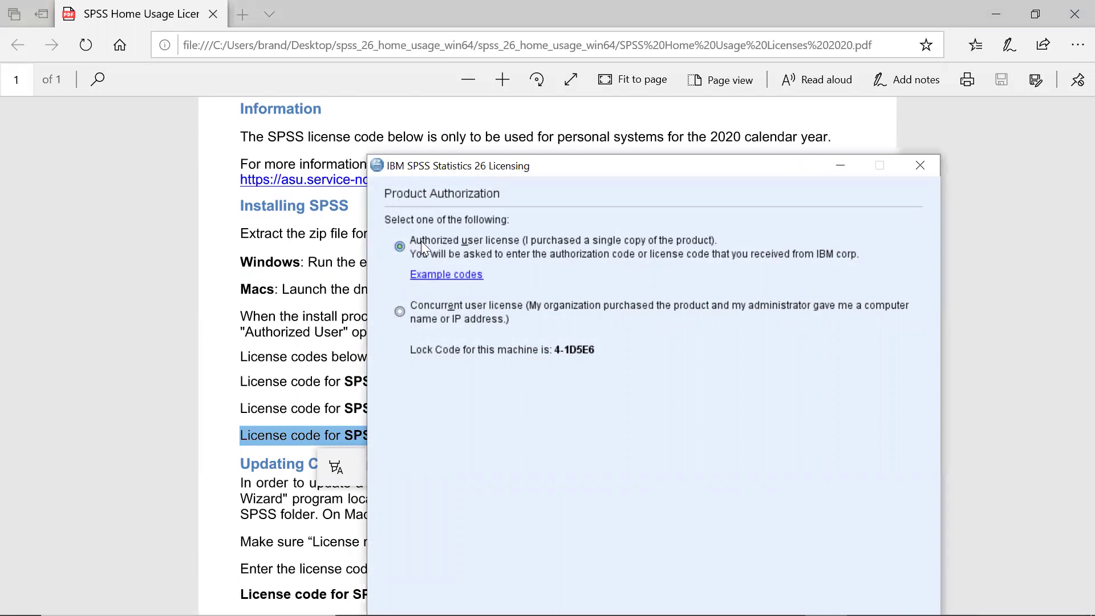
drag(592, 166, 577, 57)
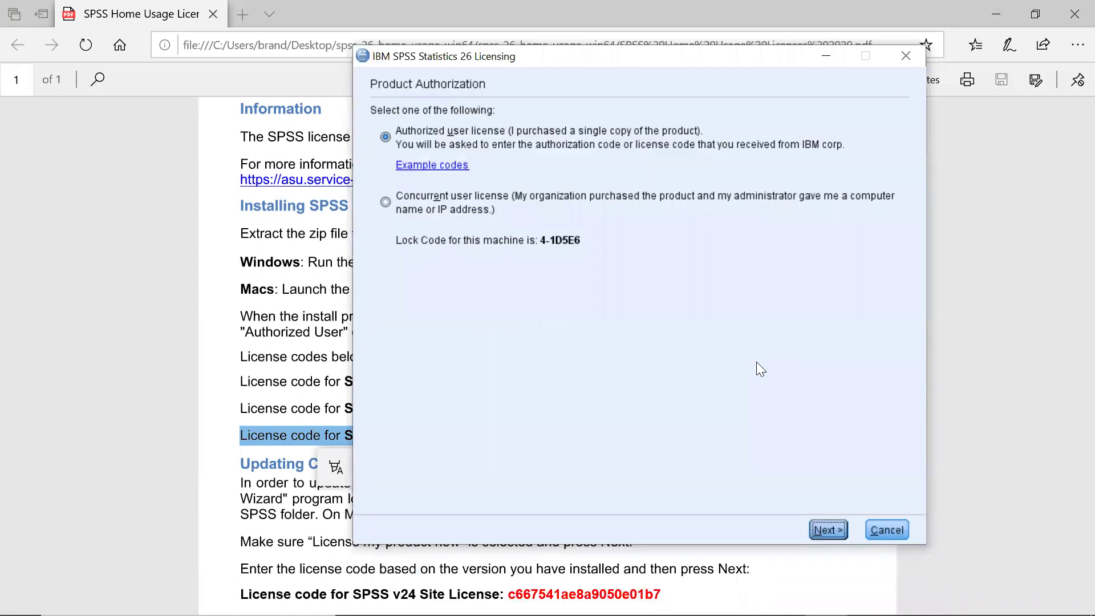
click(839, 525)
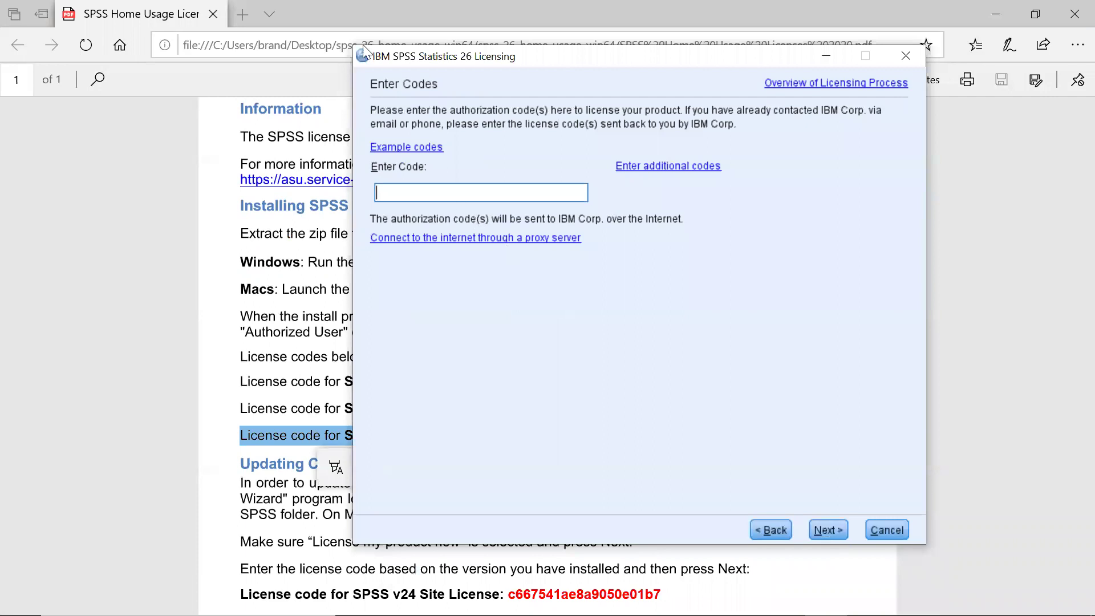
Paste the v26 code from the PDF into Enter Code, authorize it online and finish
click(279, 399)
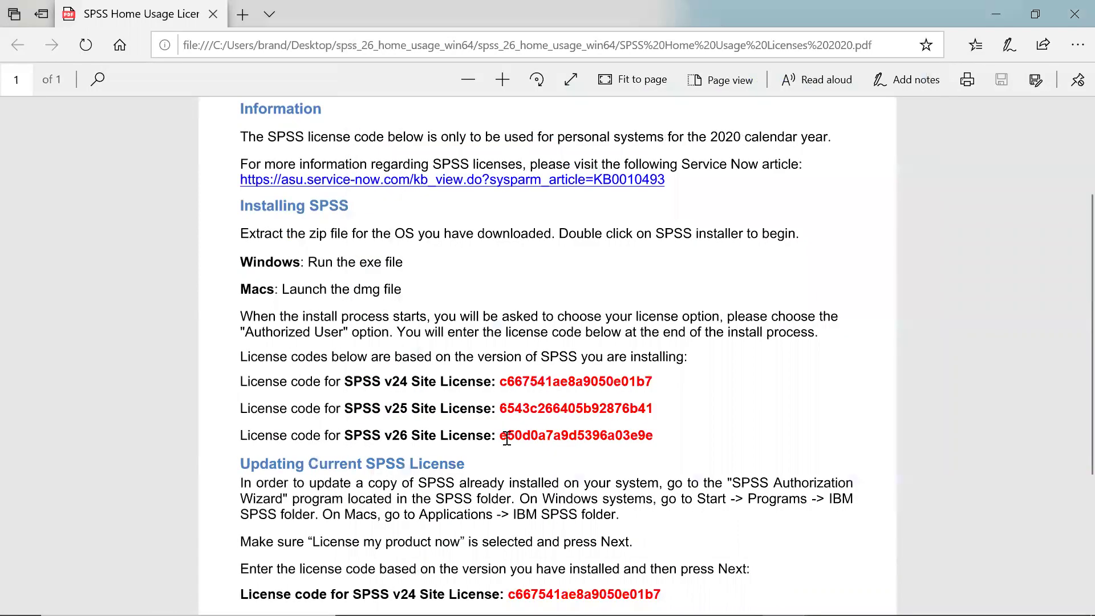
drag(504, 437, 655, 439)
key(ctrl+c)
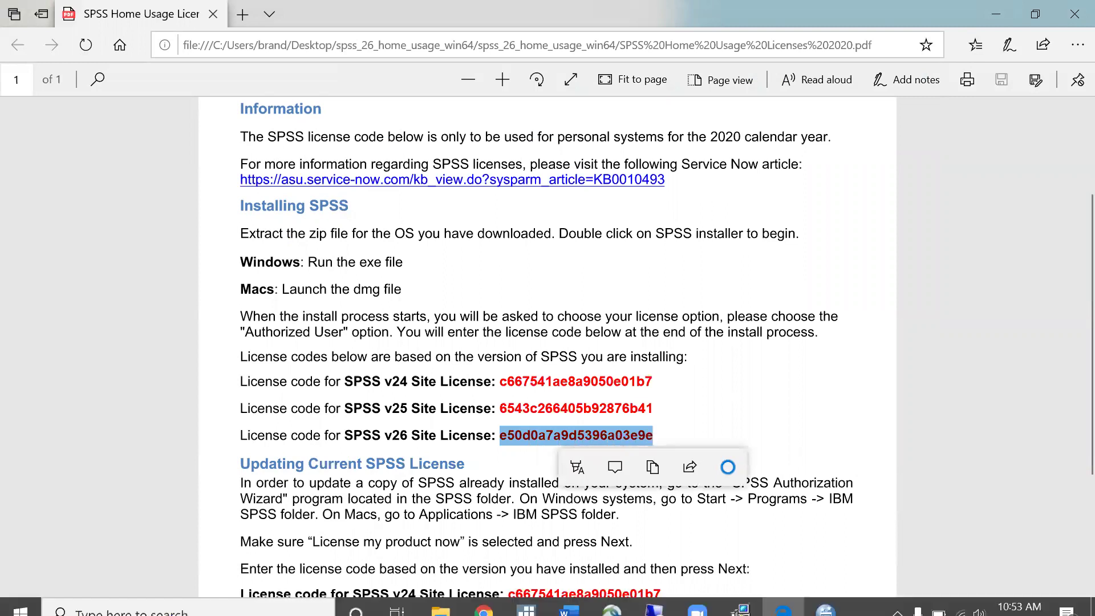
click(826, 599)
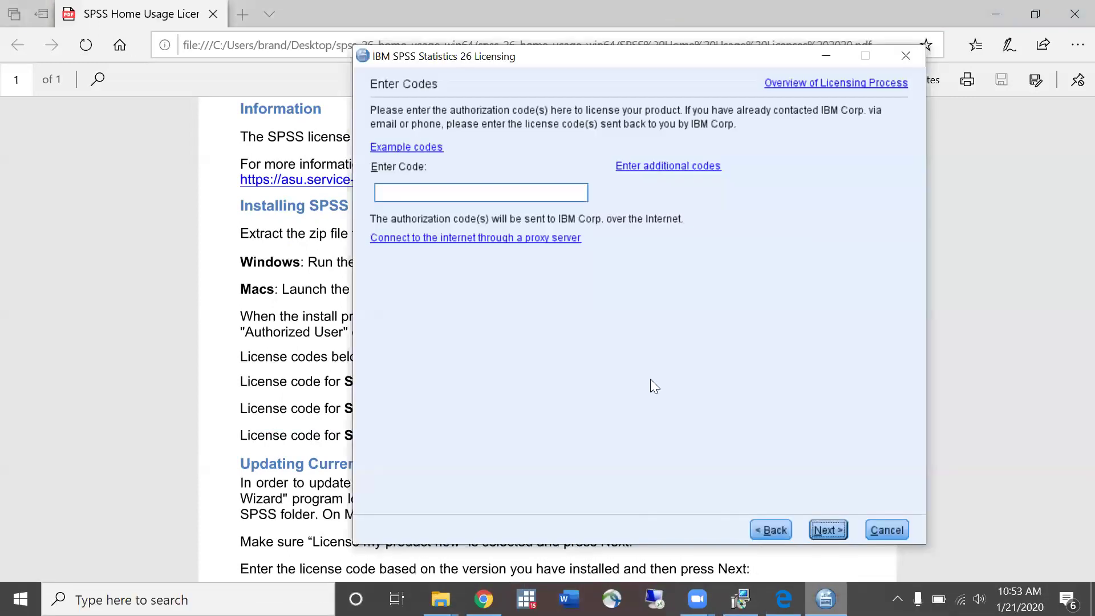
click(457, 200)
key(ctrl+v)
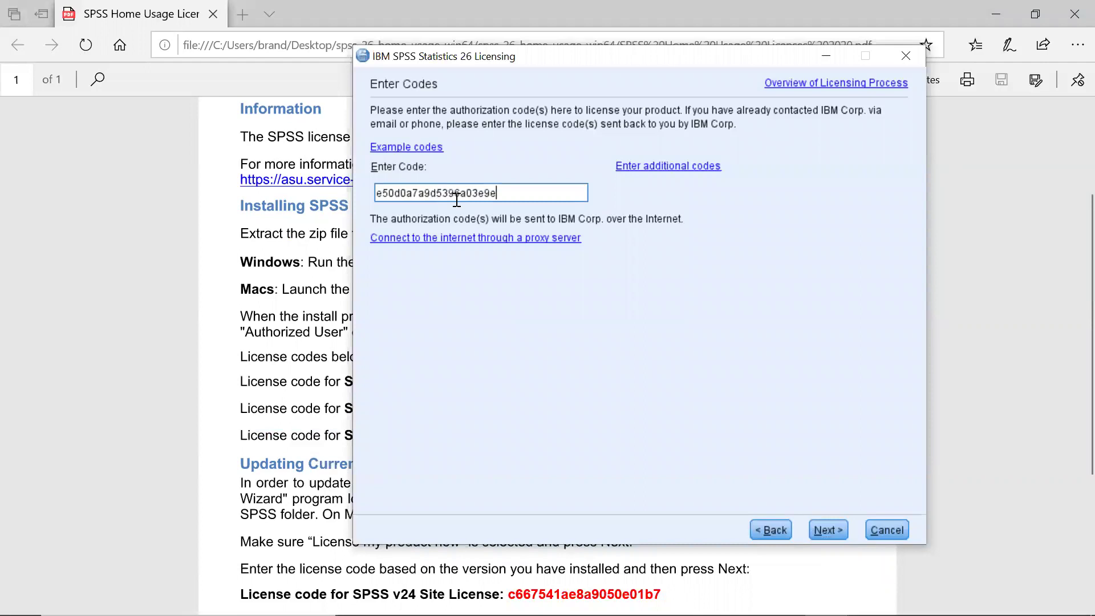
click(839, 533)
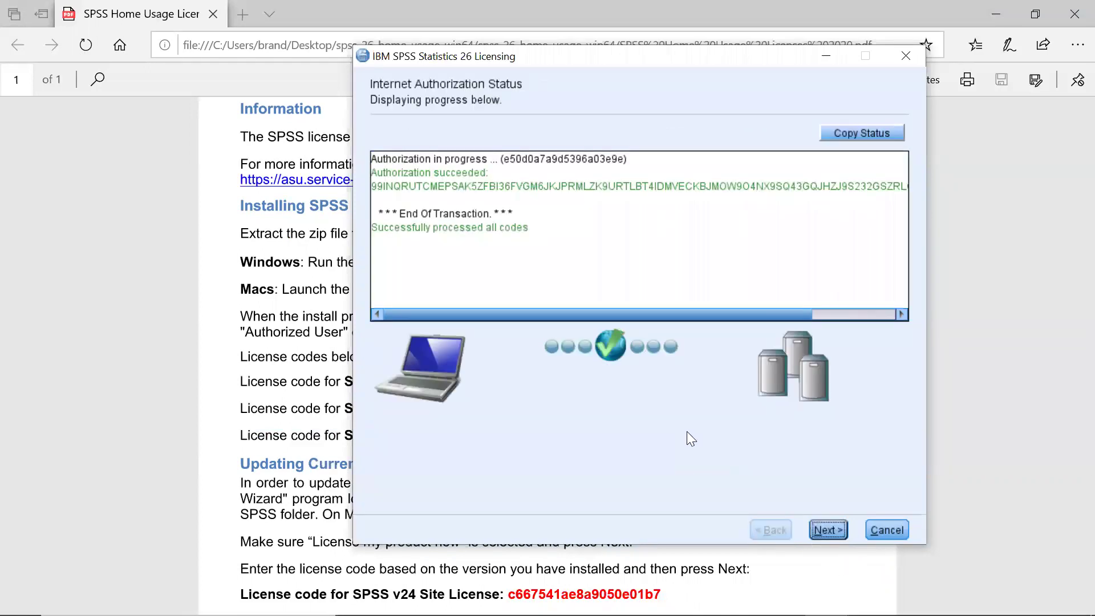
click(827, 527)
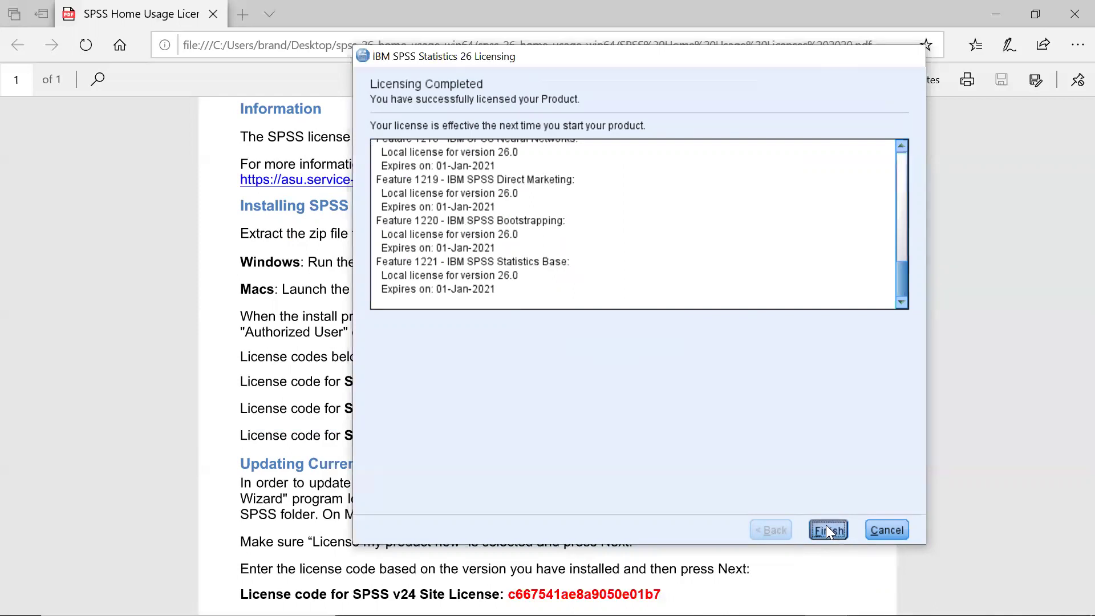
click(827, 529)
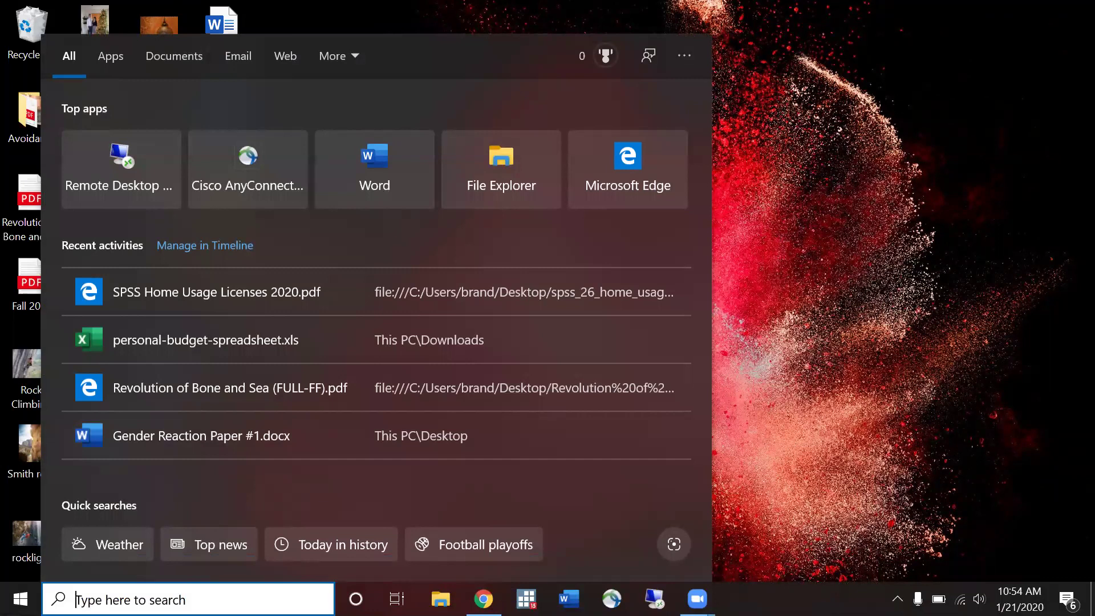
Search Windows for 'spss' and launch IBM SPSS Statistics 26
text(spss)
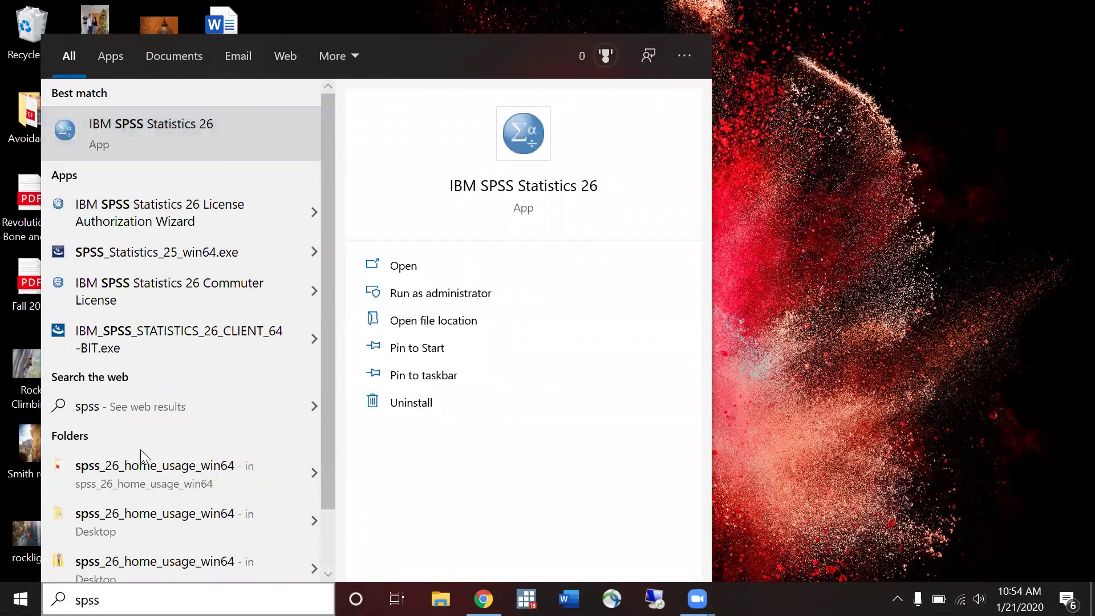
key(Return)
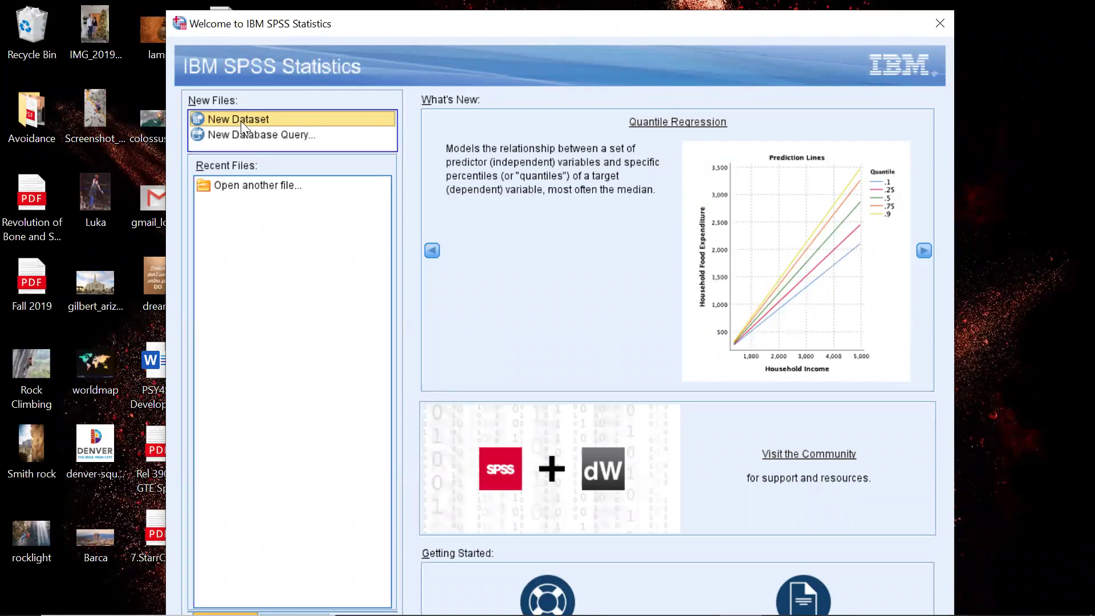
Close the Welcome dialog and maximize the empty Untitled1 Data Editor
click(940, 22)
click(853, 115)
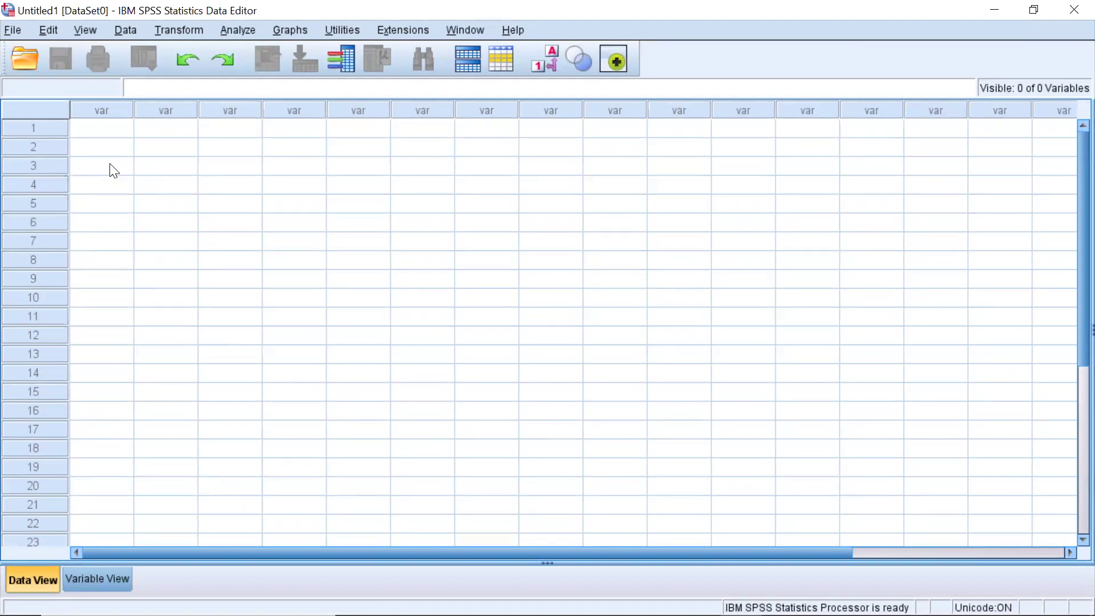
In Variable View, name the first two variables Gender and Height
click(109, 579)
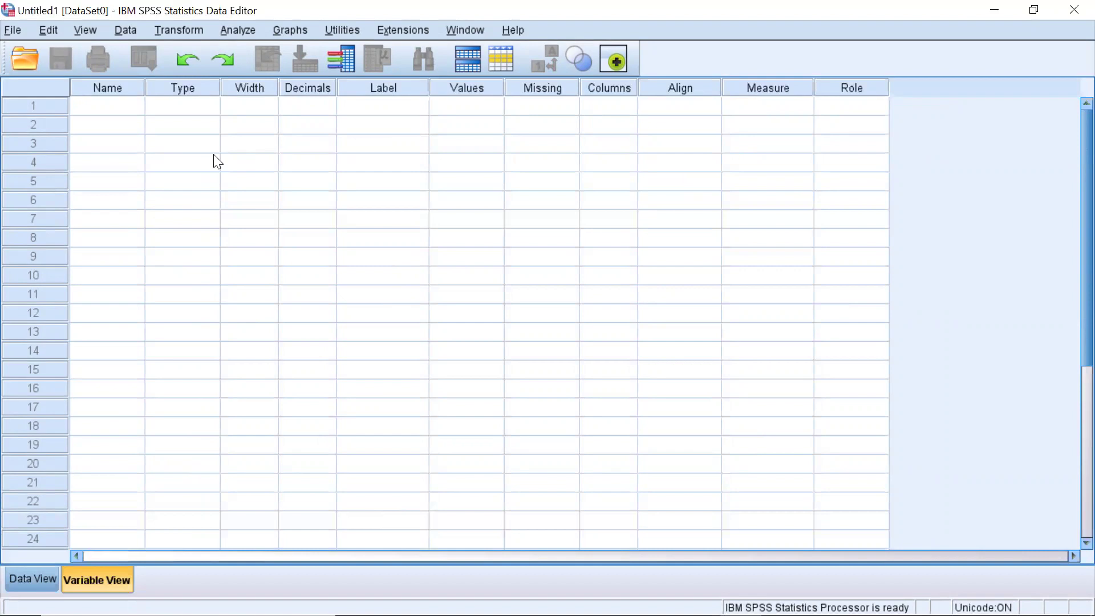
click(116, 109)
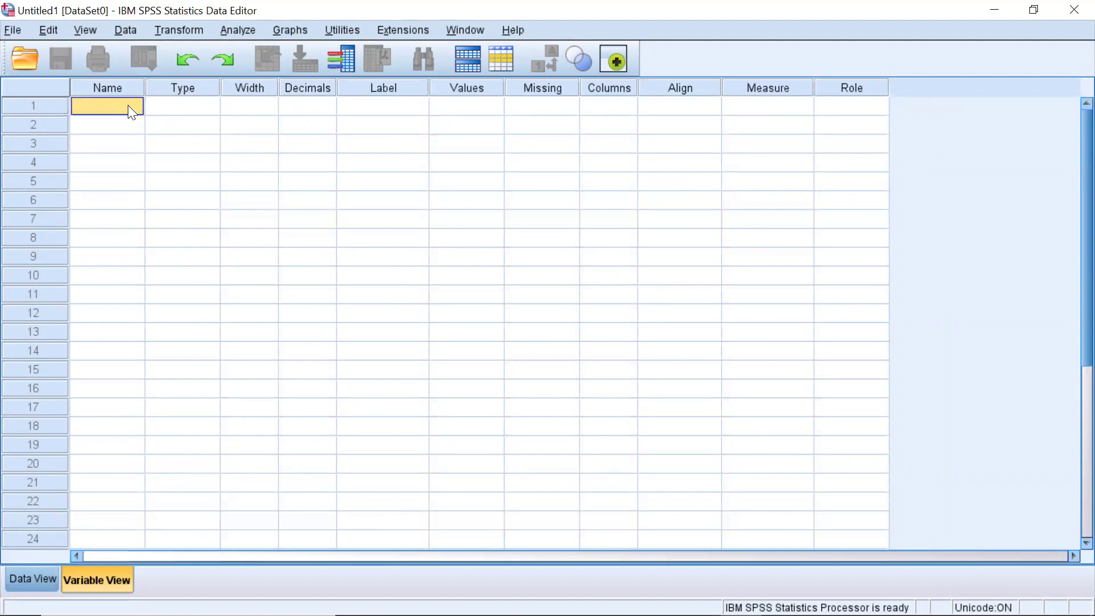
text(Gender)
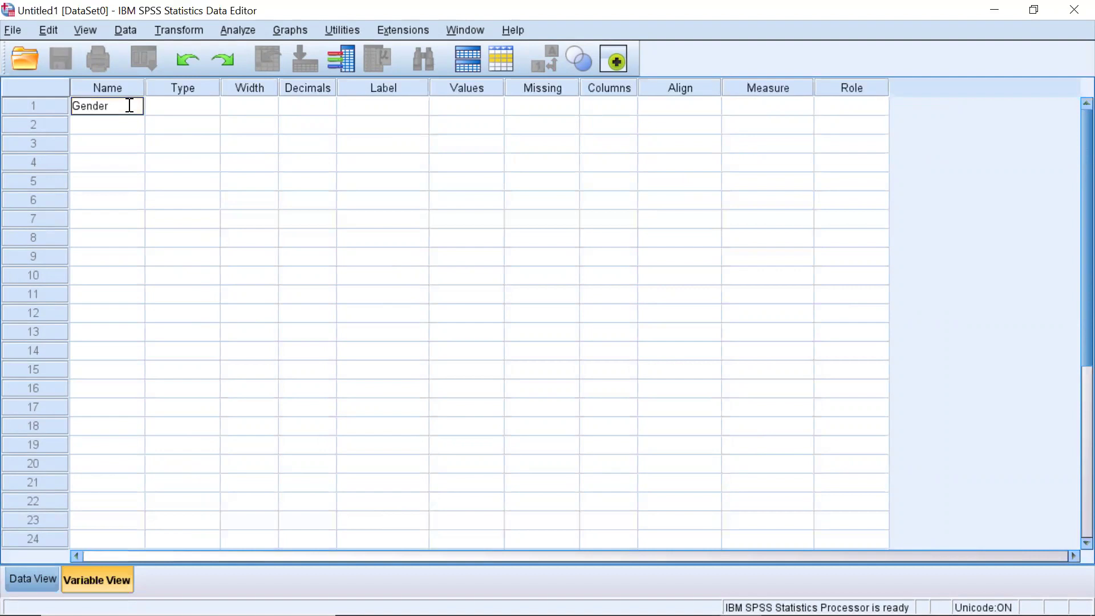
click(131, 125)
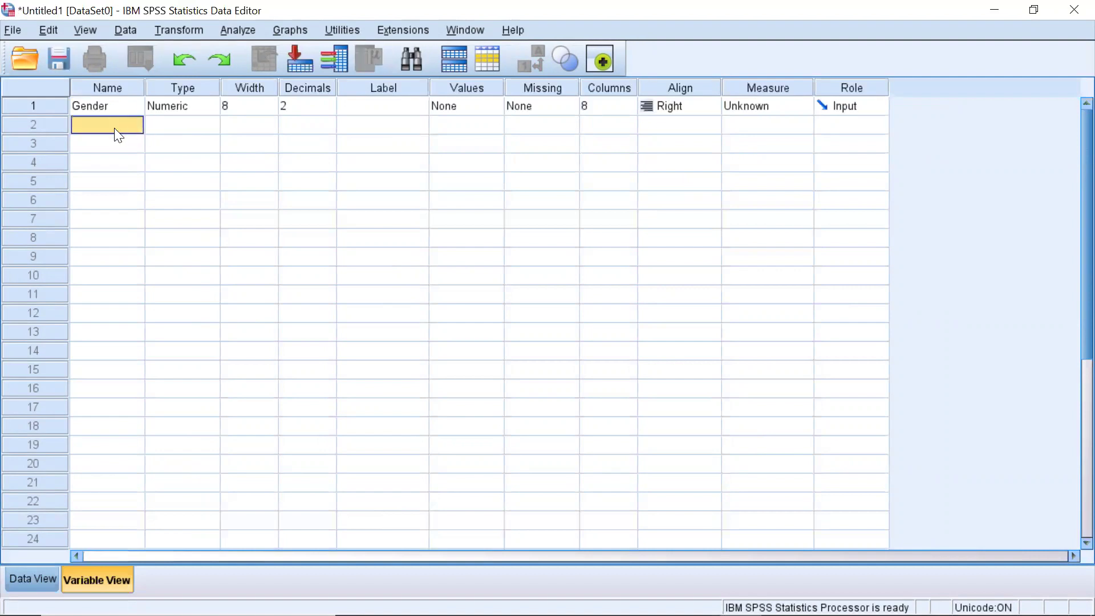
text(Height)
click(171, 145)
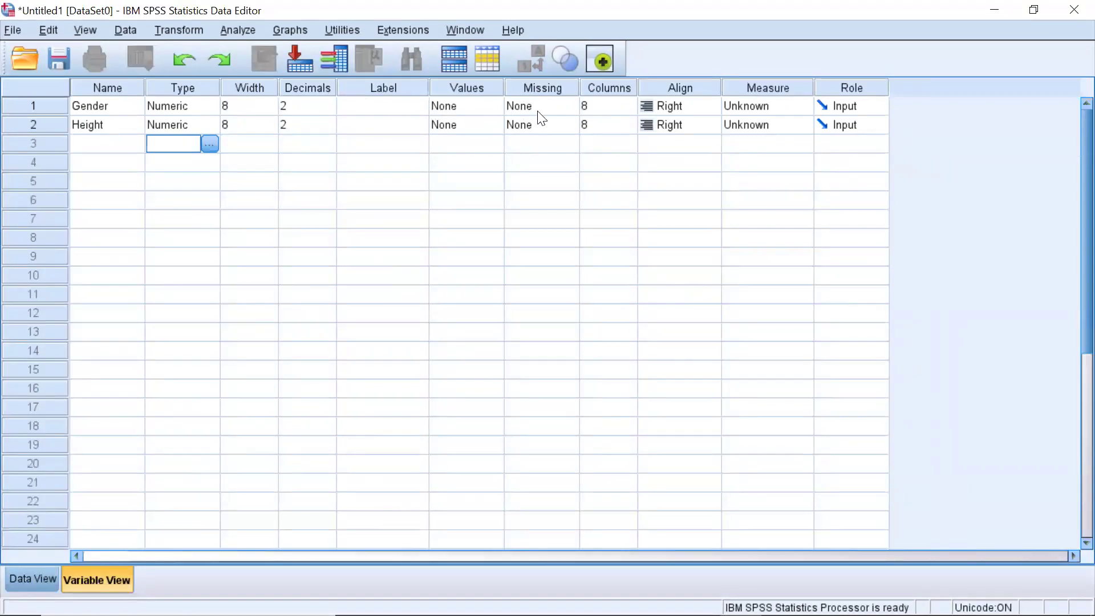
Clear the Missing column highlight and return to Data View showing the new columns
click(542, 88)
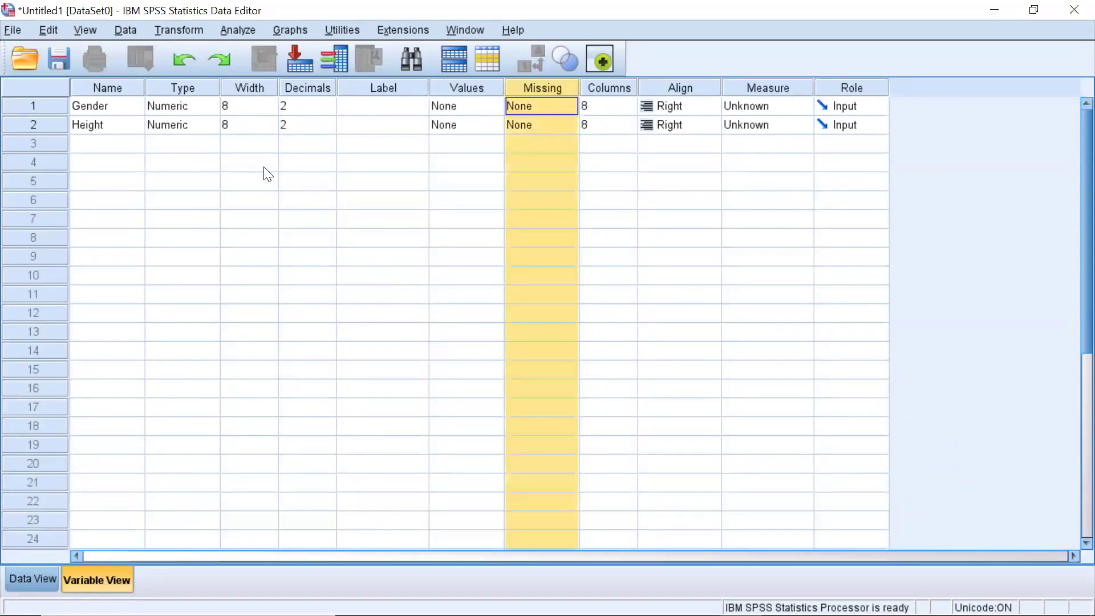
click(99, 109)
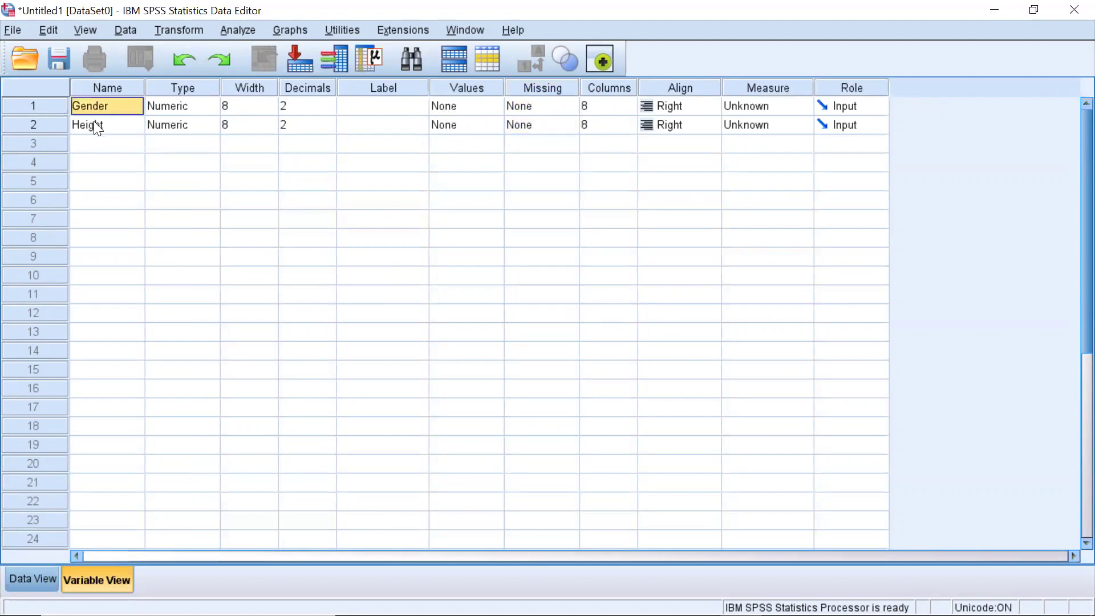
click(37, 581)
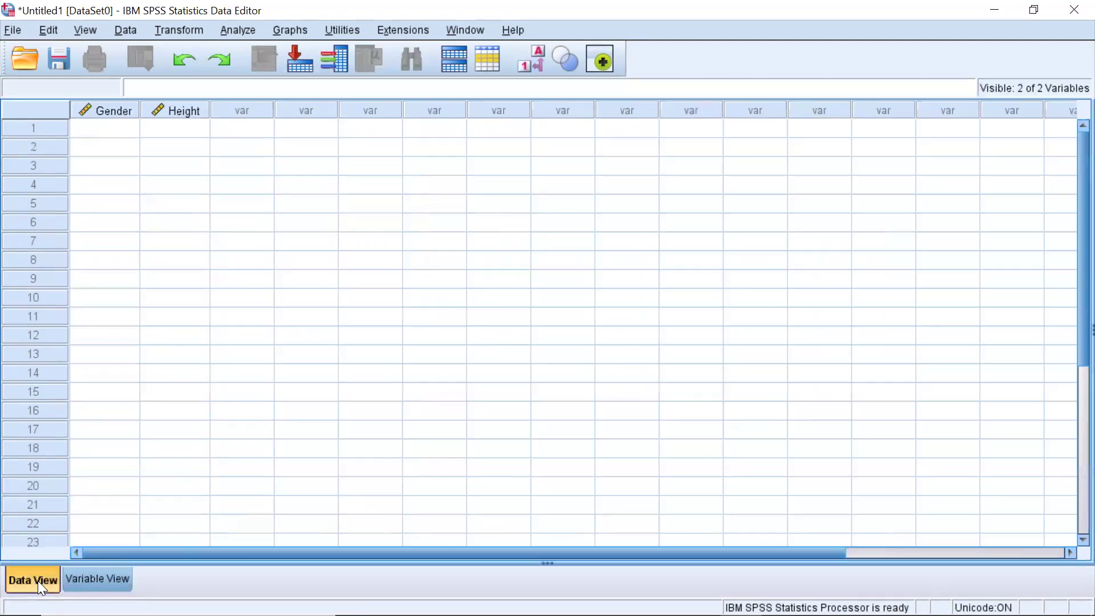
Enter the Gender codes 0, 1, 1, 0, 0, 1 down the first six rows
click(116, 133)
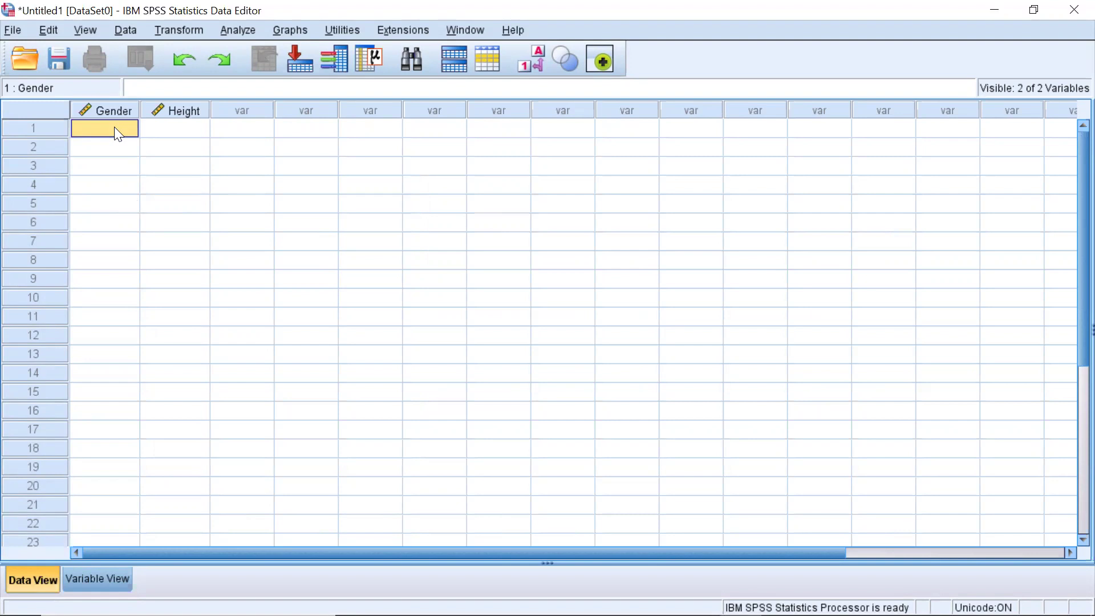
text(0)
key(Return)
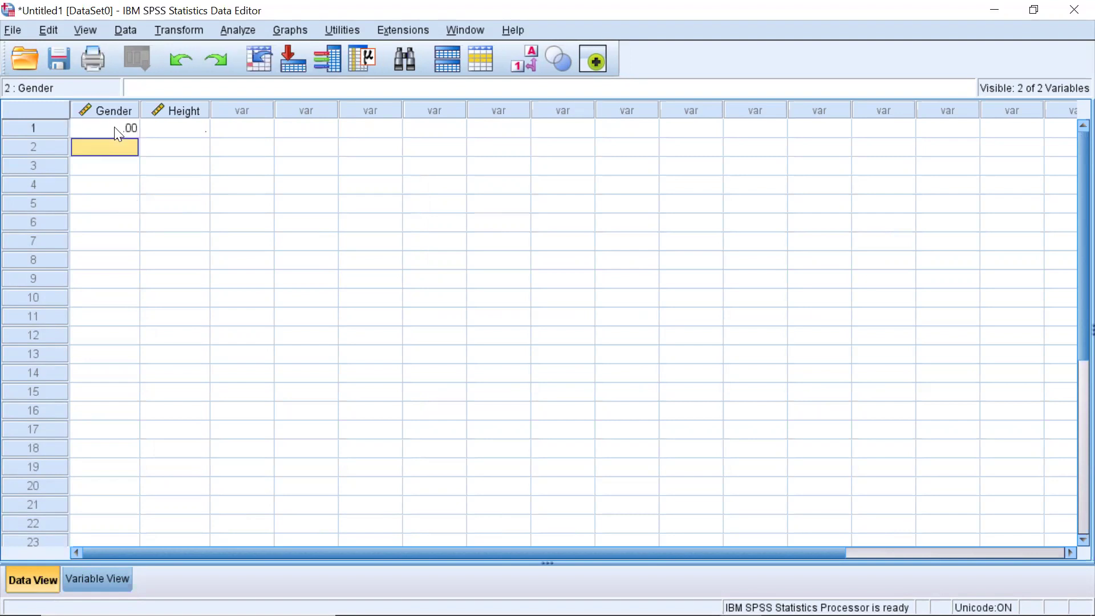
text(1)
key(Return)
text(1)
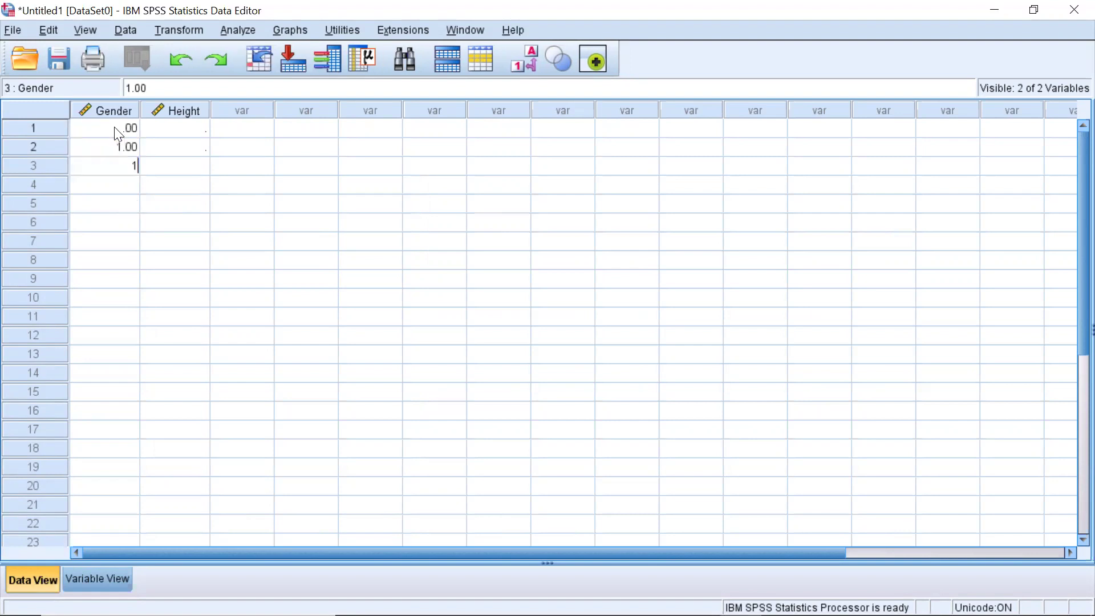
key(Return)
text(0)
key(Return)
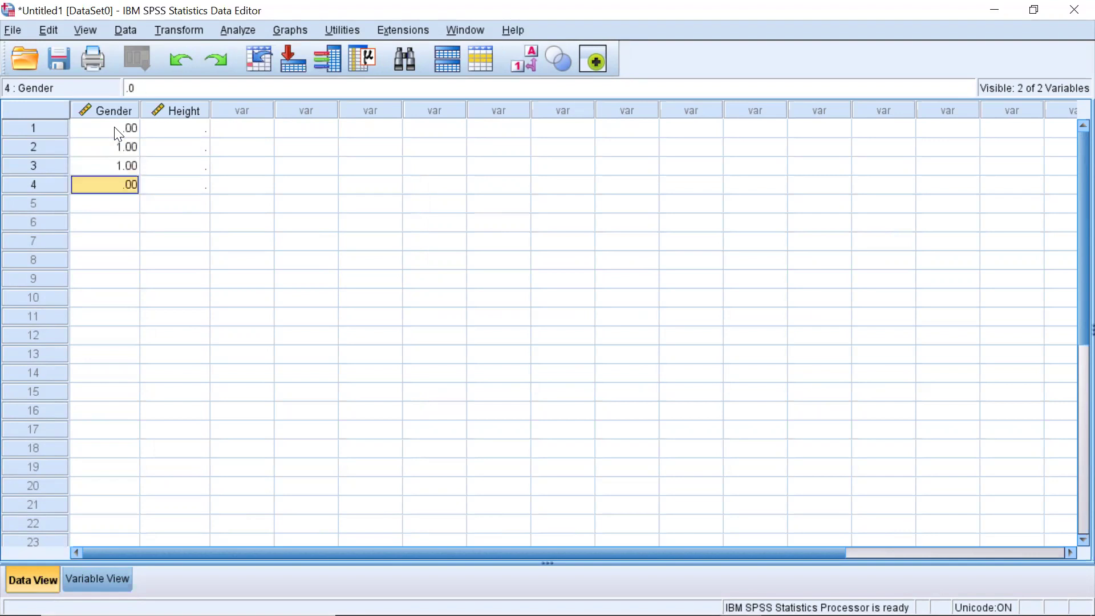
key(Return)
text(0)
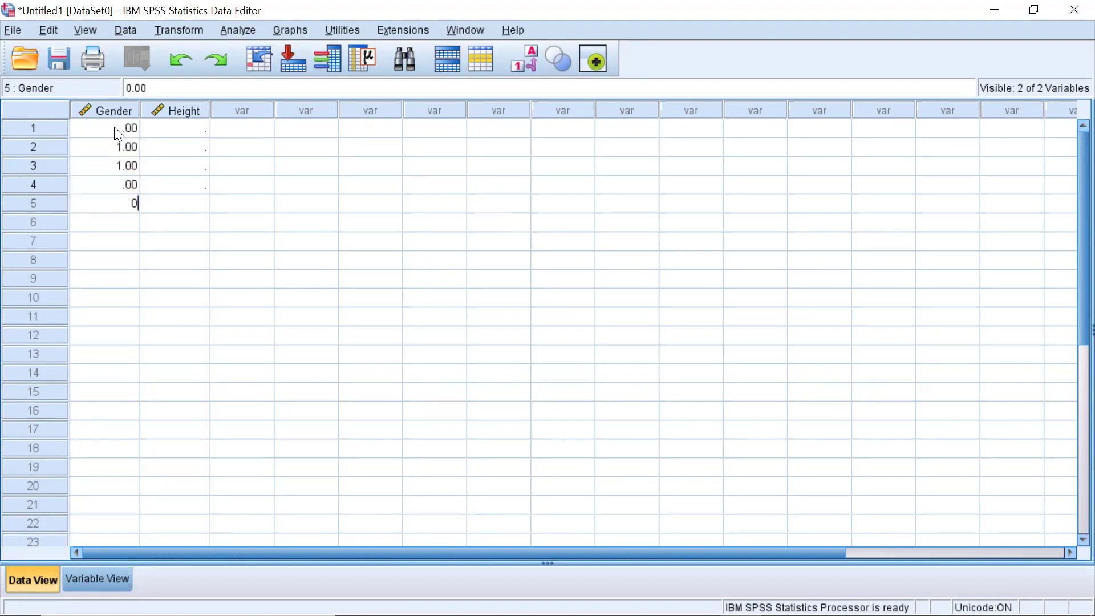
key(Return)
text(1)
key(Tab)
Enter the Height values 70, 60, 65, 65, 64, 67 down the Height column
key(Up)
key(Up)
key(Up)
key(Up)
key(Up)
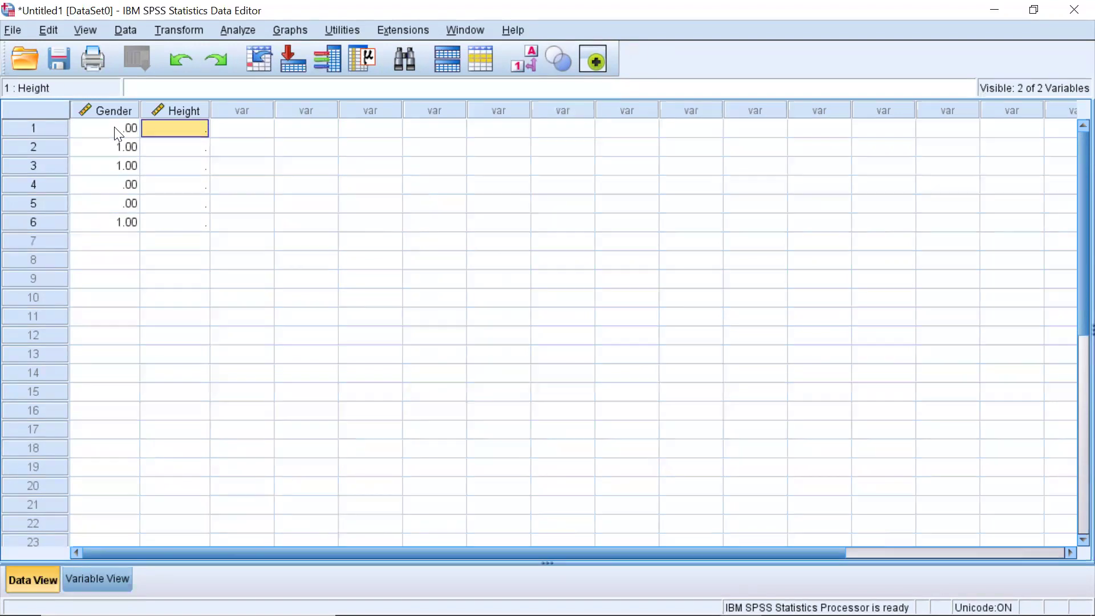
text(70)
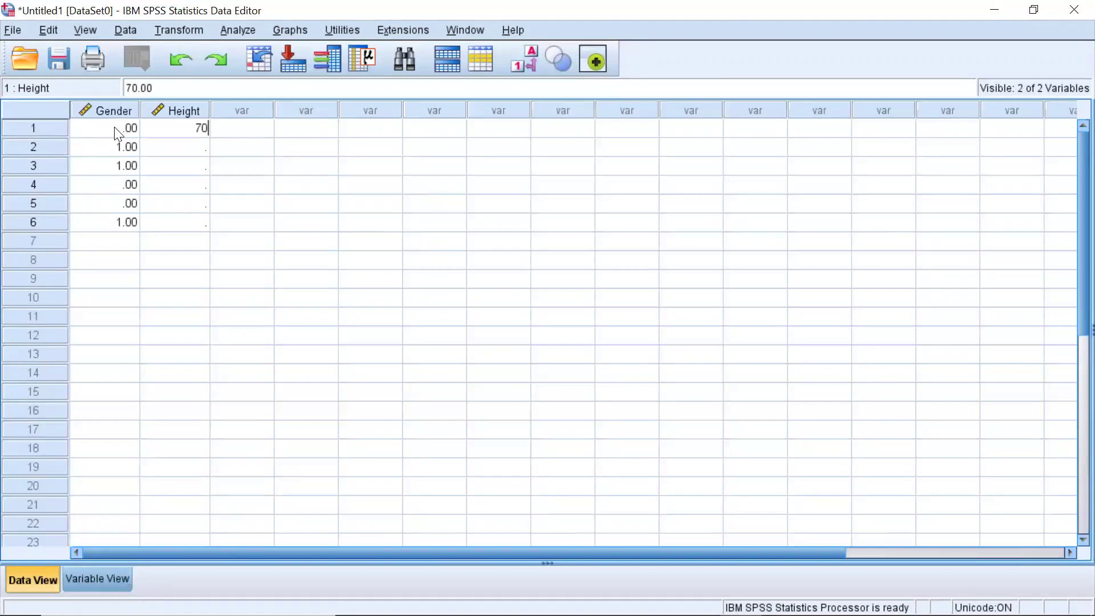
key(Return)
text(60)
key(Return)
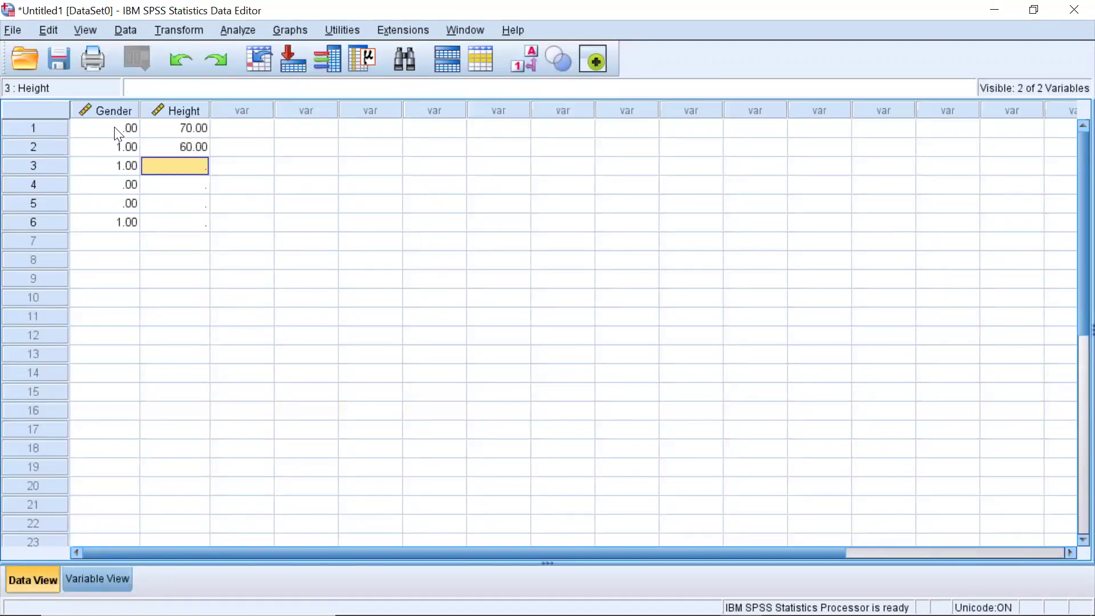
text(65)
key(Return)
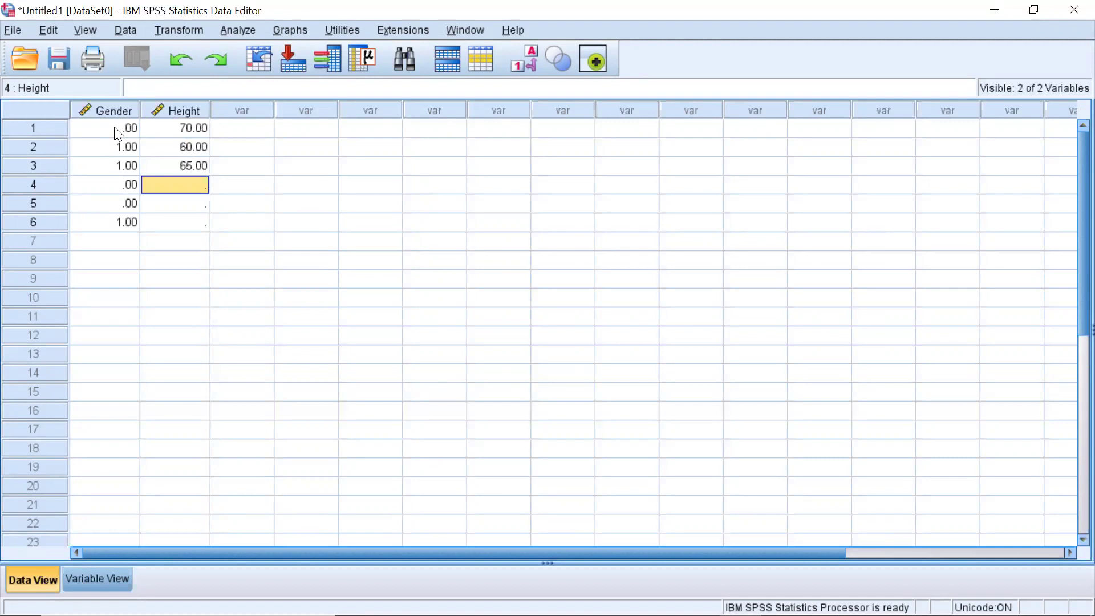
text(65)
key(Return)
text(64)
key(Return)
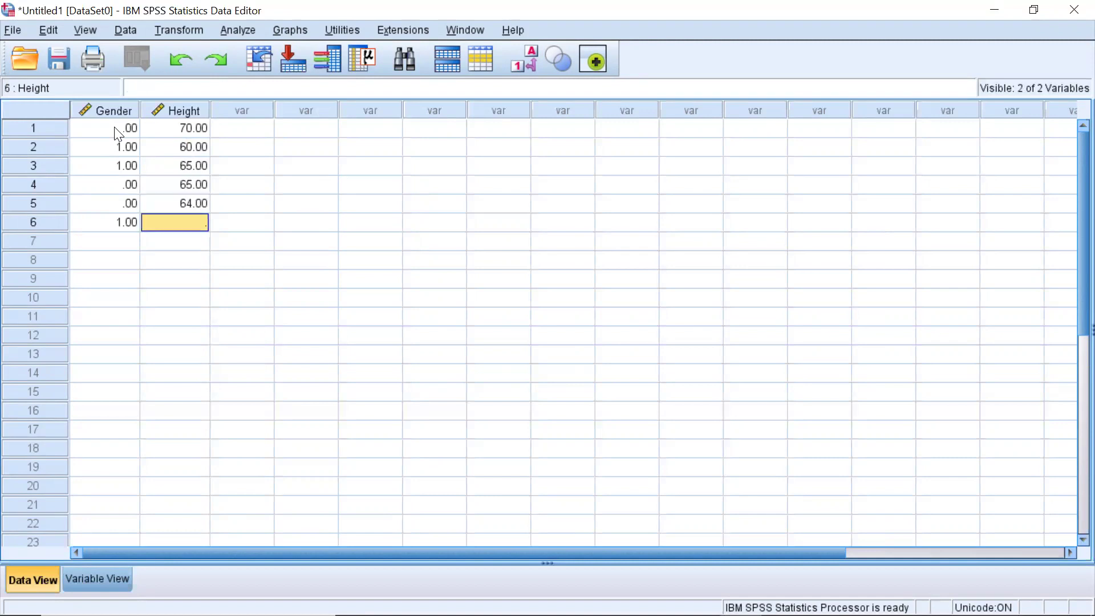
text(67)
key(Return)
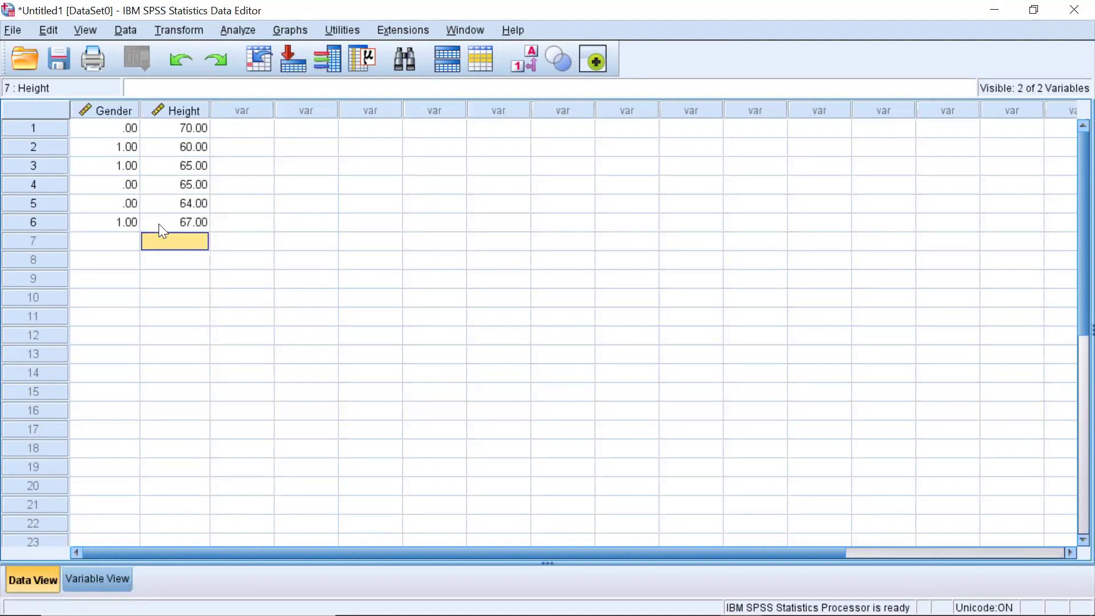
From Variable View, start Save As with the file name 'Gender Height' as an SPSS .sav file
click(104, 582)
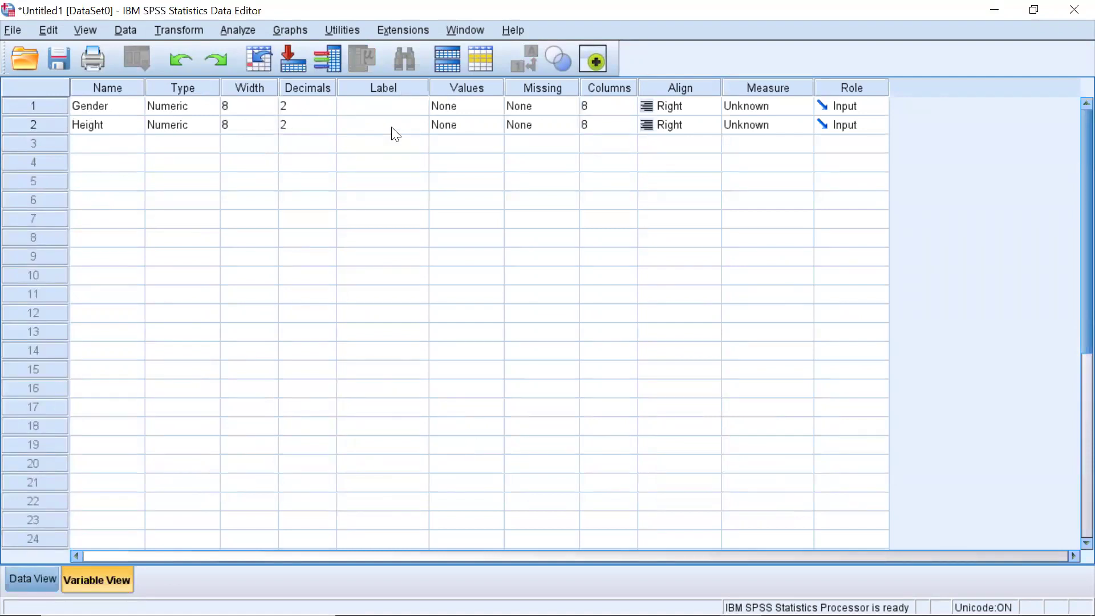
click(290, 218)
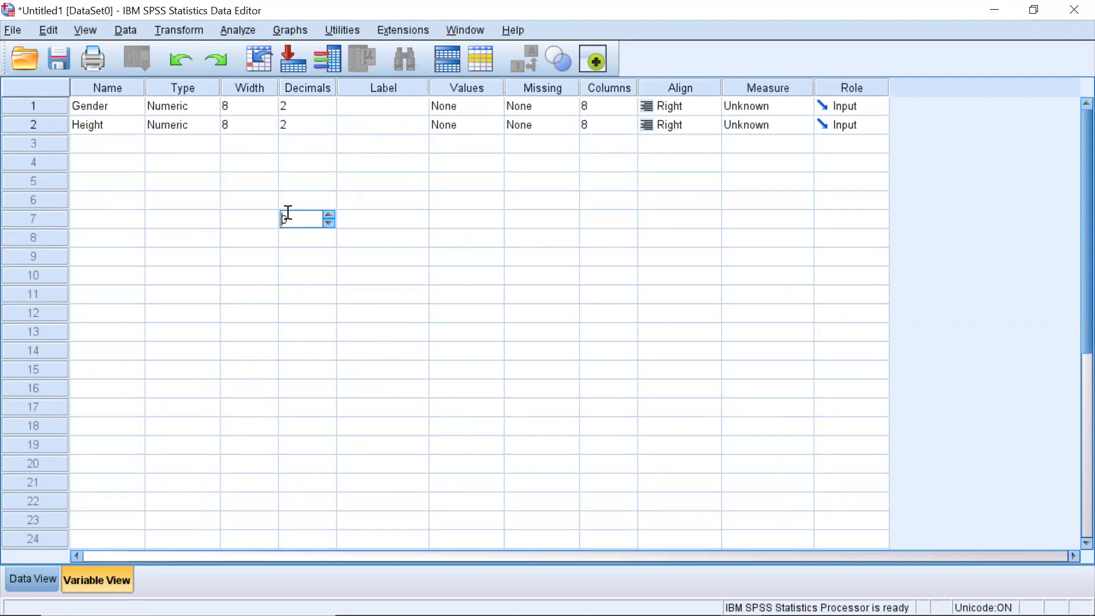
click(20, 29)
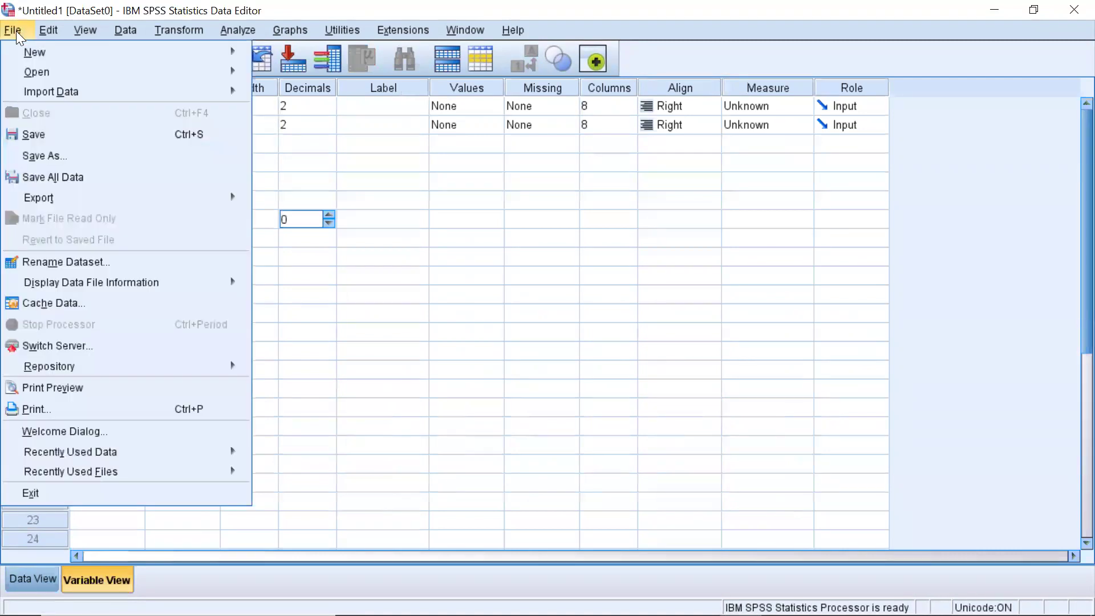
click(52, 156)
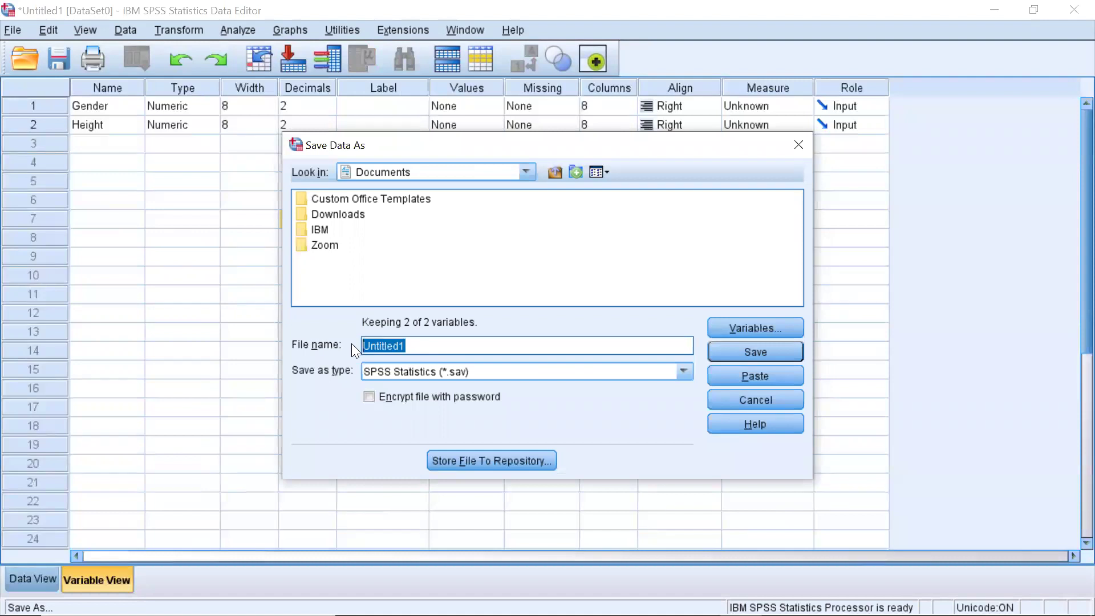
text(Gender H:eig)
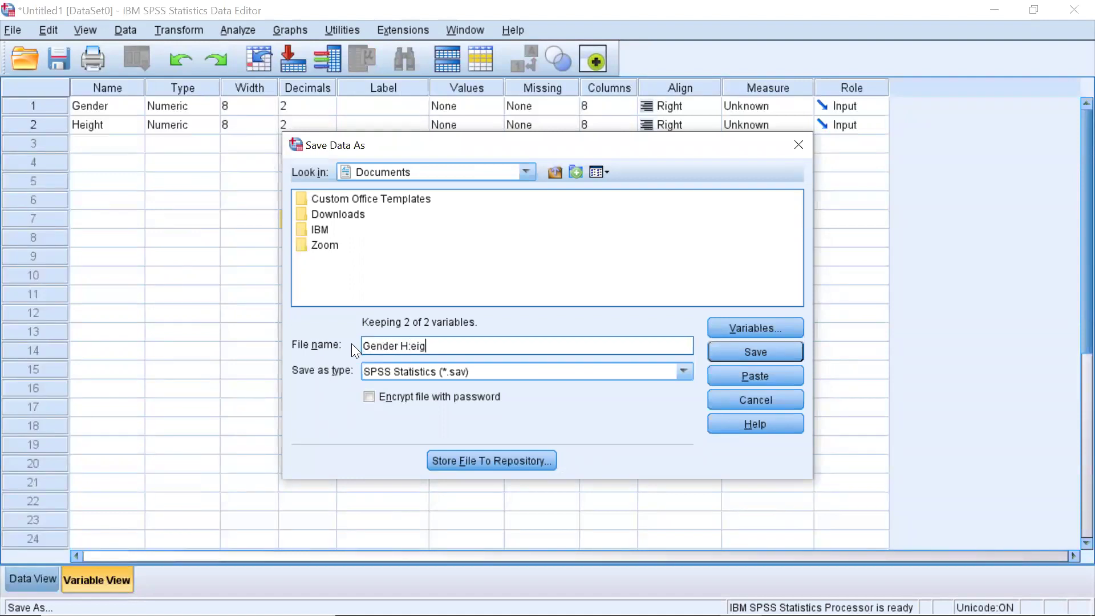
key(BackSpace)
key(BackSpace)
key(BackSpace)
key(BackSpace)
text(eight)
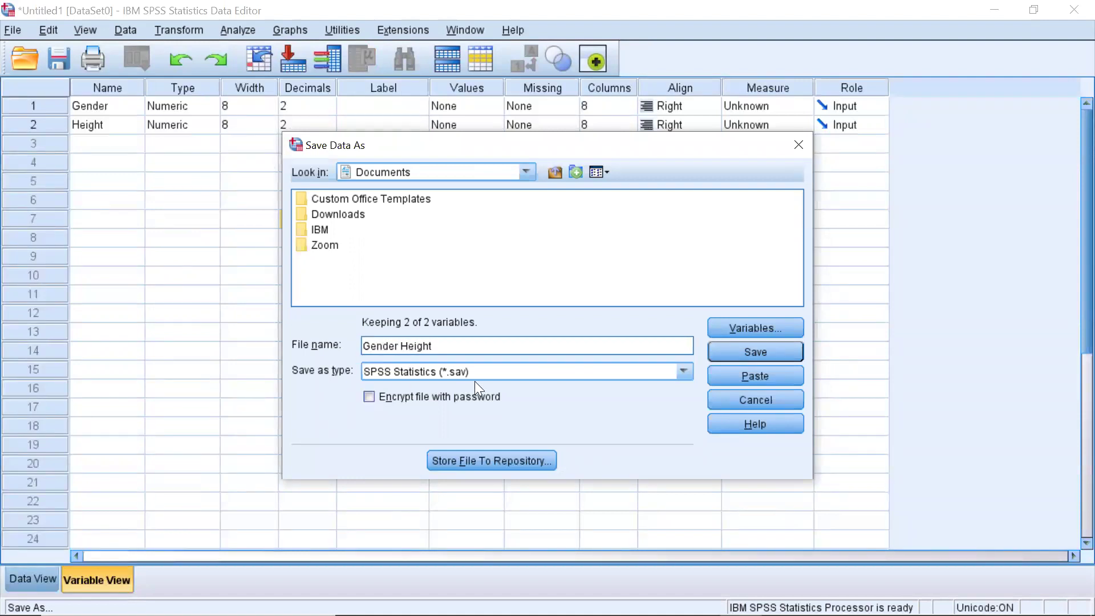